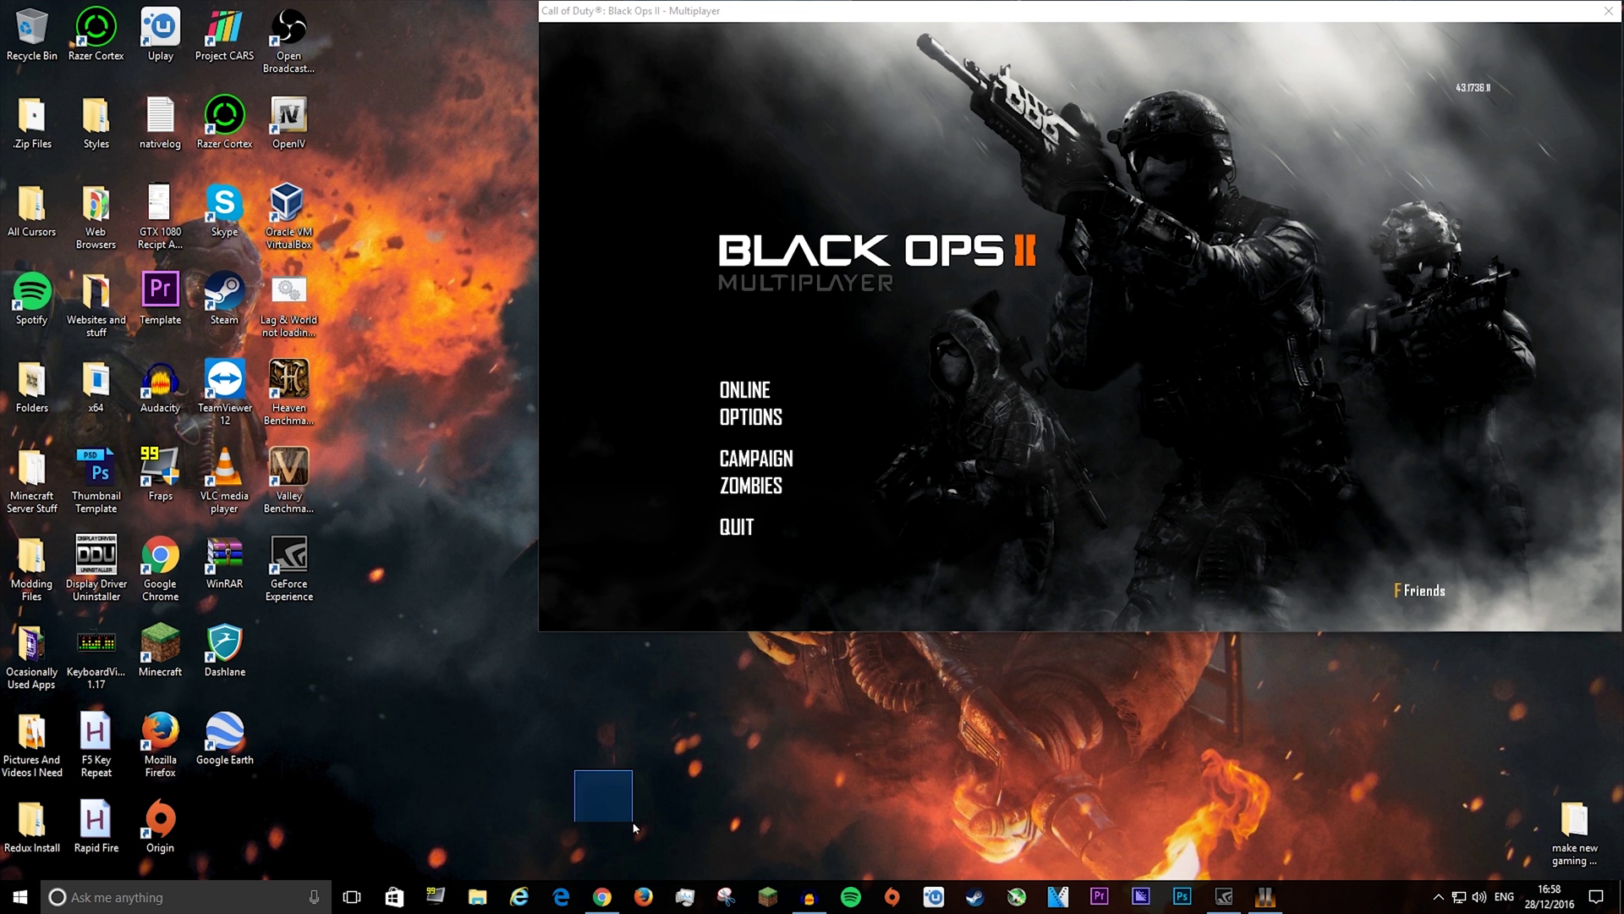
Bring up the MSI Afterburner page in Chrome and browse its download options
click(604, 895)
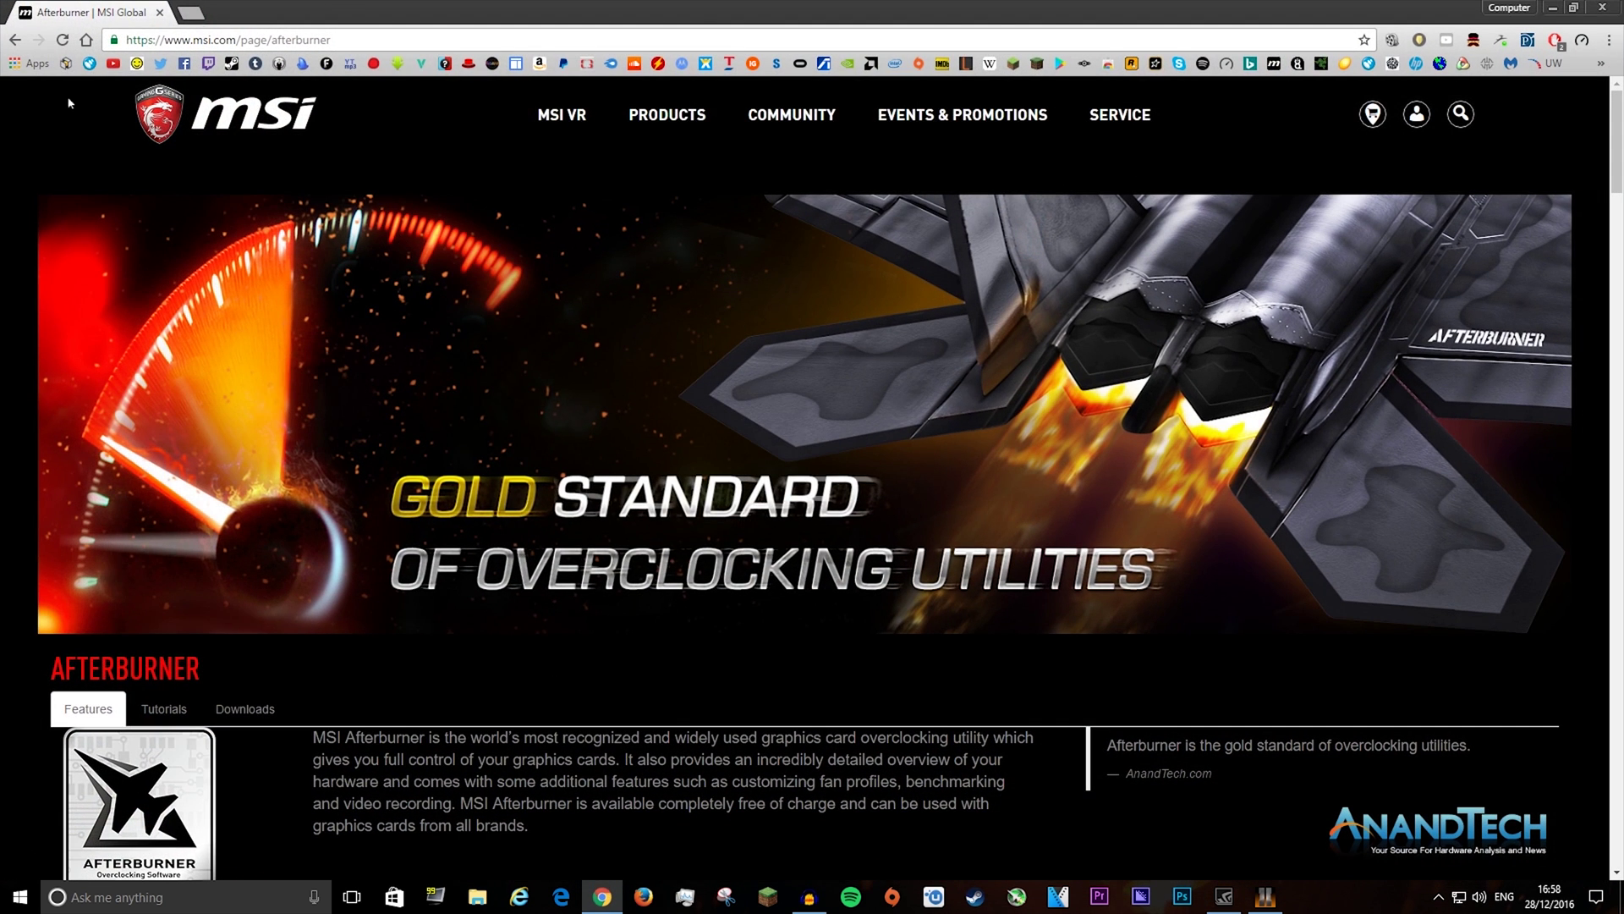
click(240, 721)
scroll(322, 643, down, 3)
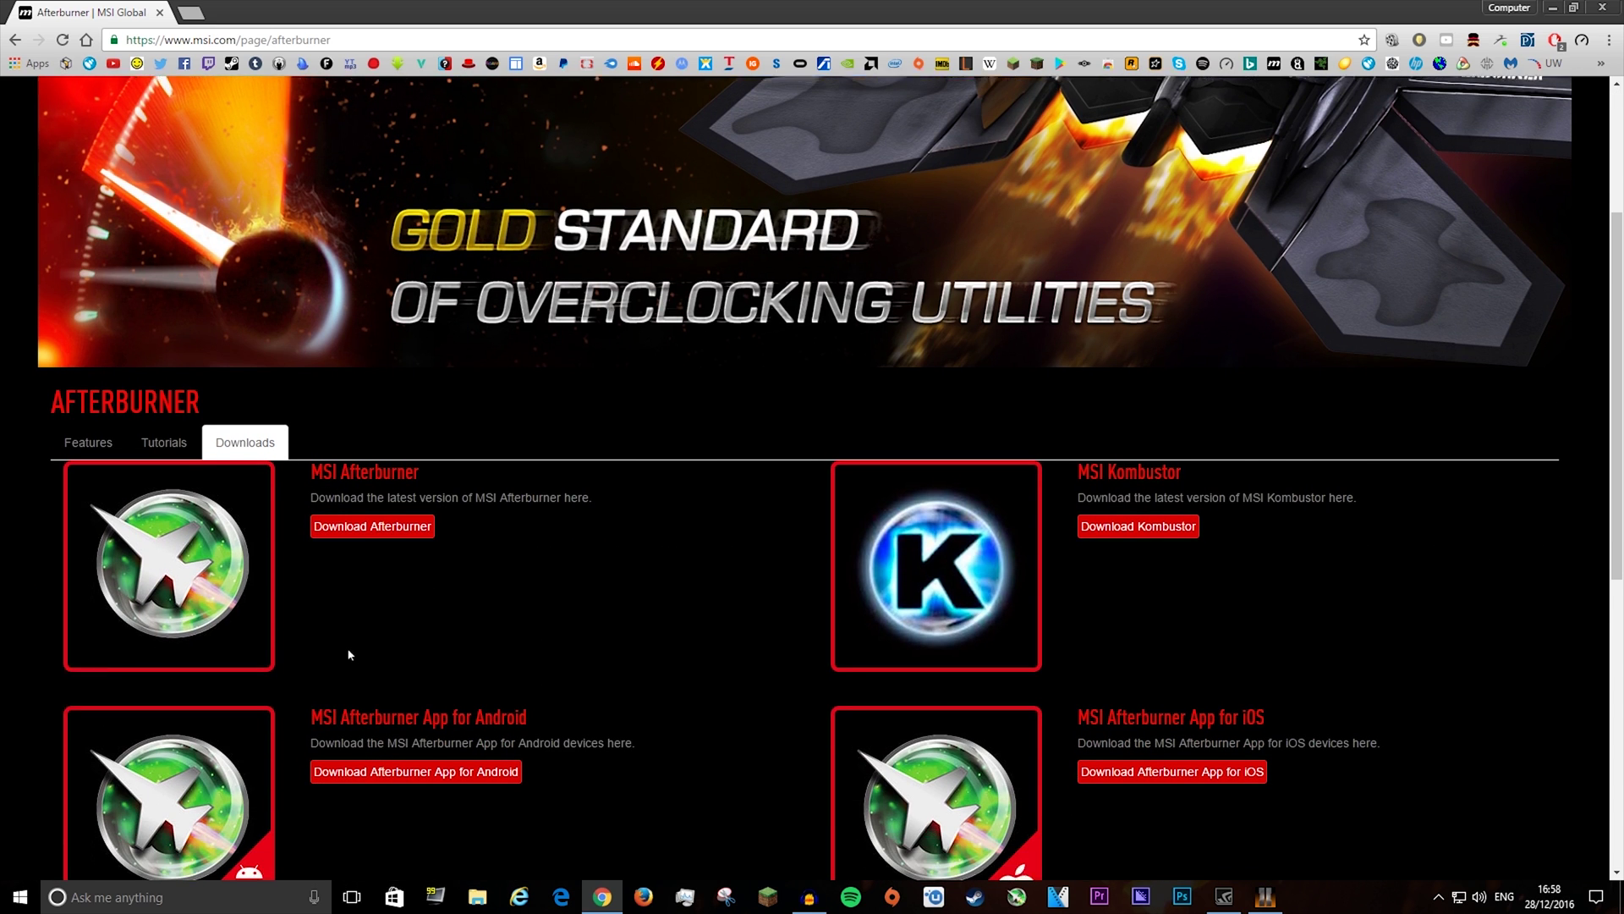
scroll(349, 654, down, 2)
scroll(311, 348, up, 5)
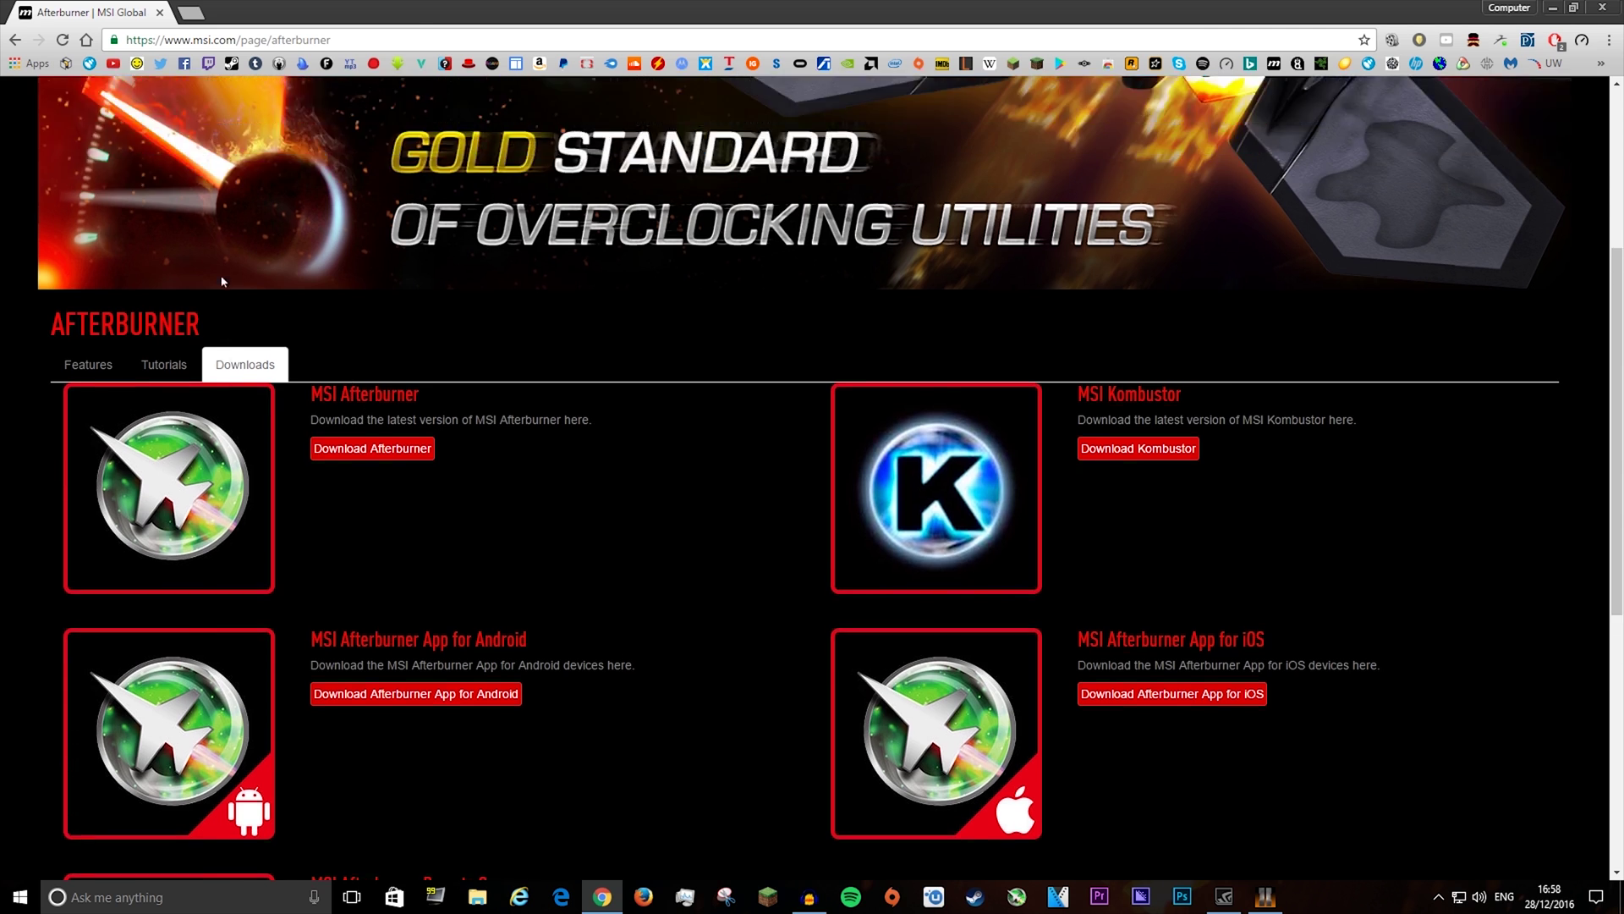
scroll(135, 559, down, 4)
Download the Afterburner setup and open MSIAfterburnerSetup (4).zip from Chrome's downloads list
click(88, 257)
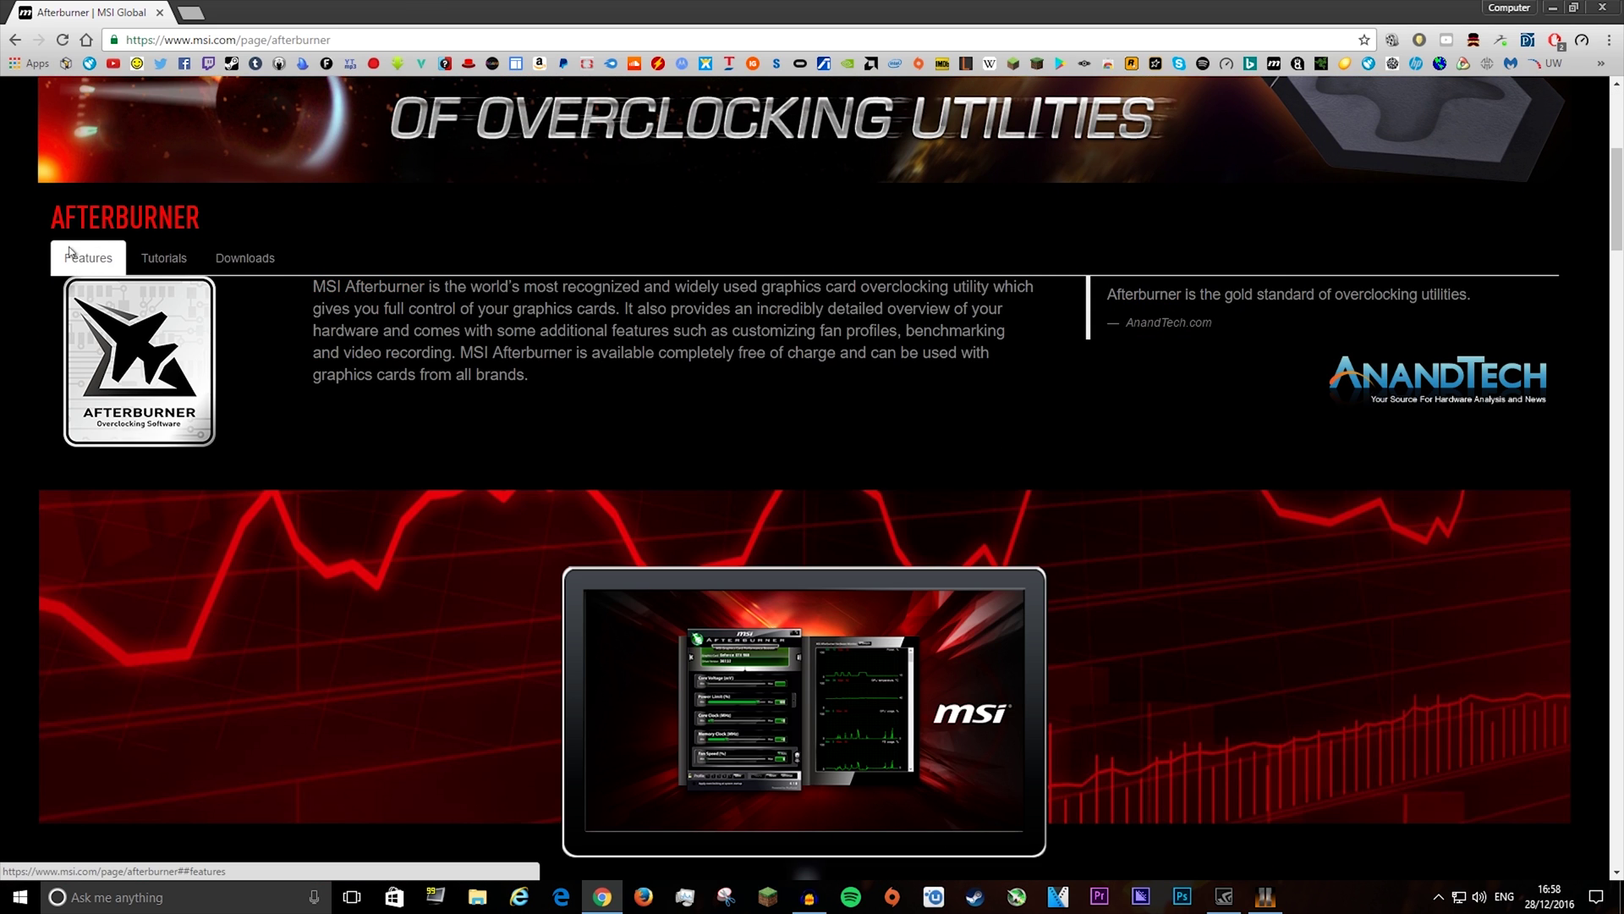
click(250, 267)
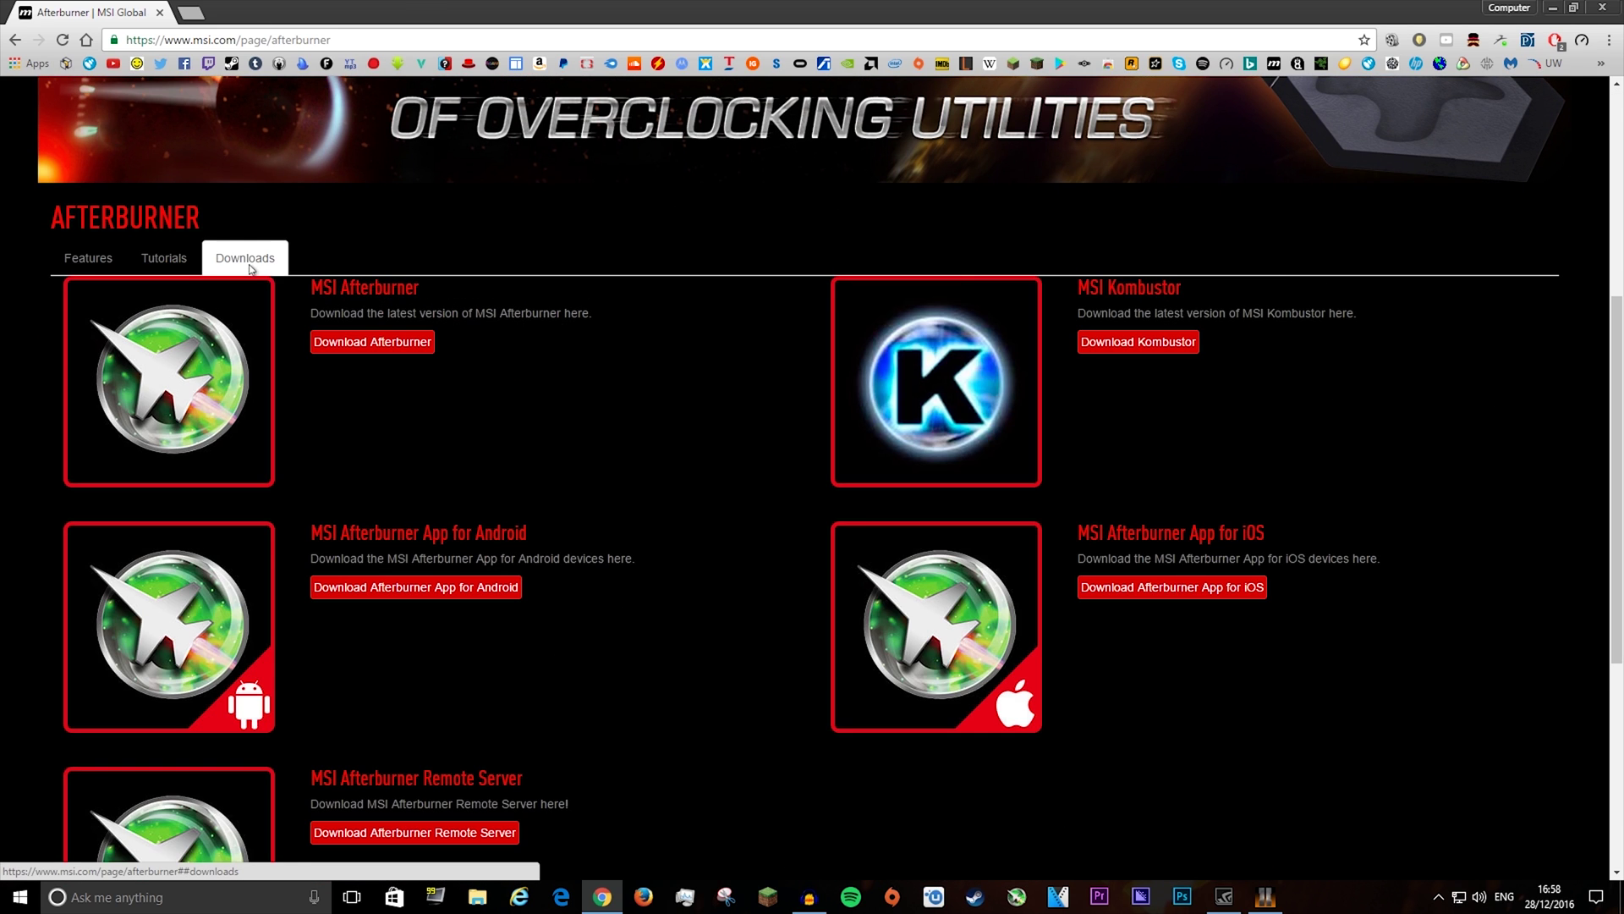
click(353, 351)
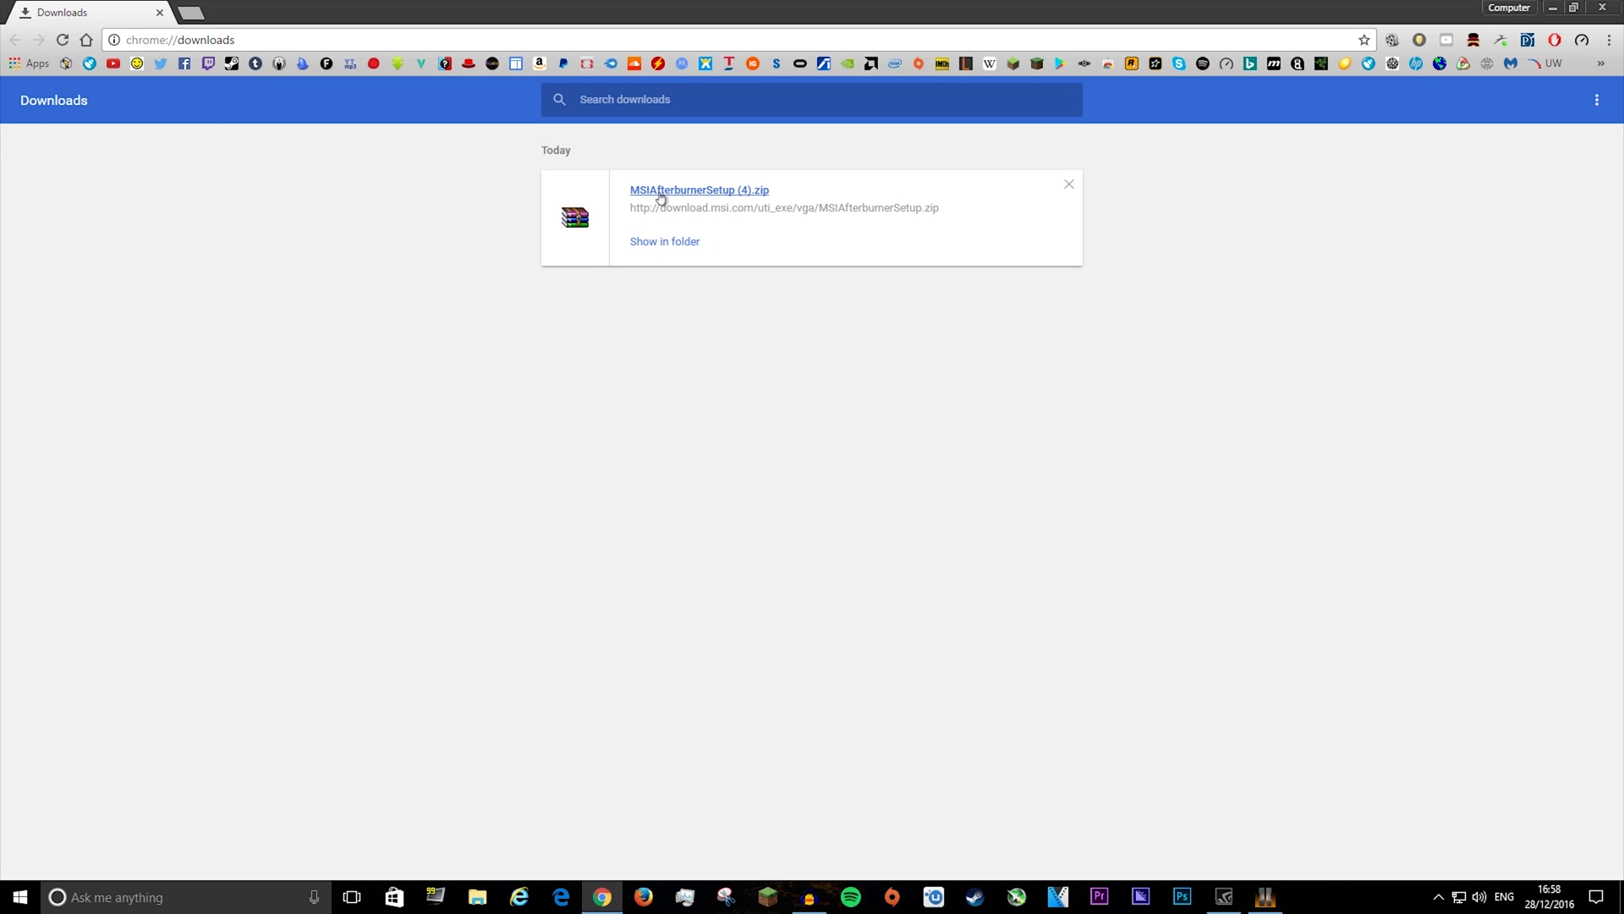
click(662, 191)
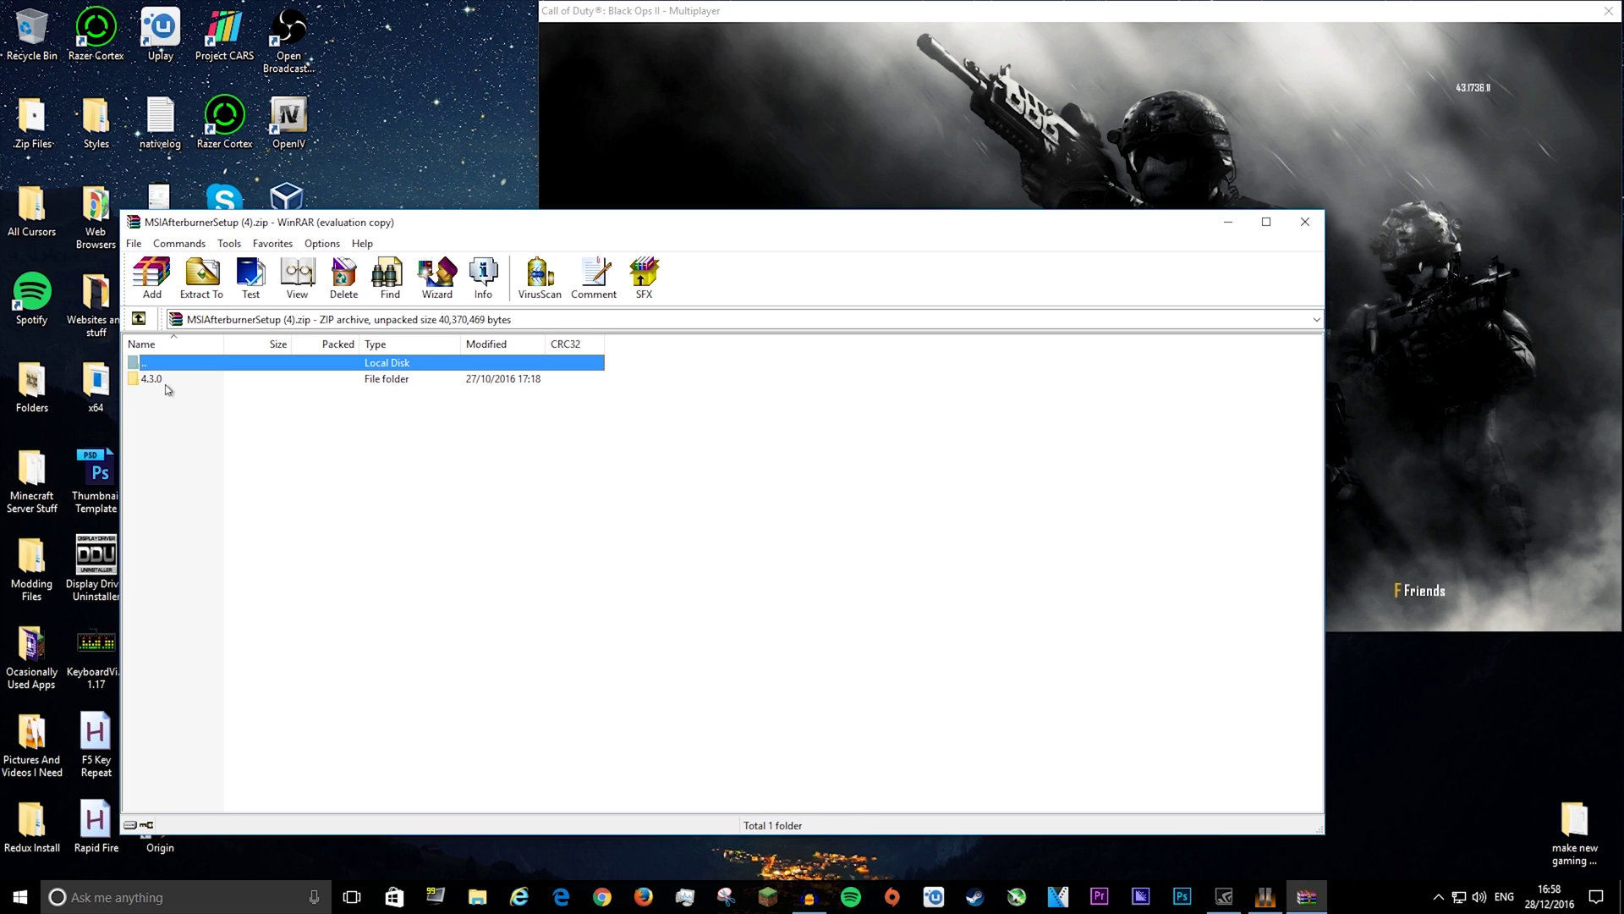
Open the 4.3.0 folder and nested MSIAfterburnerSetup430.rar, then run MSIAfterburnerSetup430.exe
double_click(165, 382)
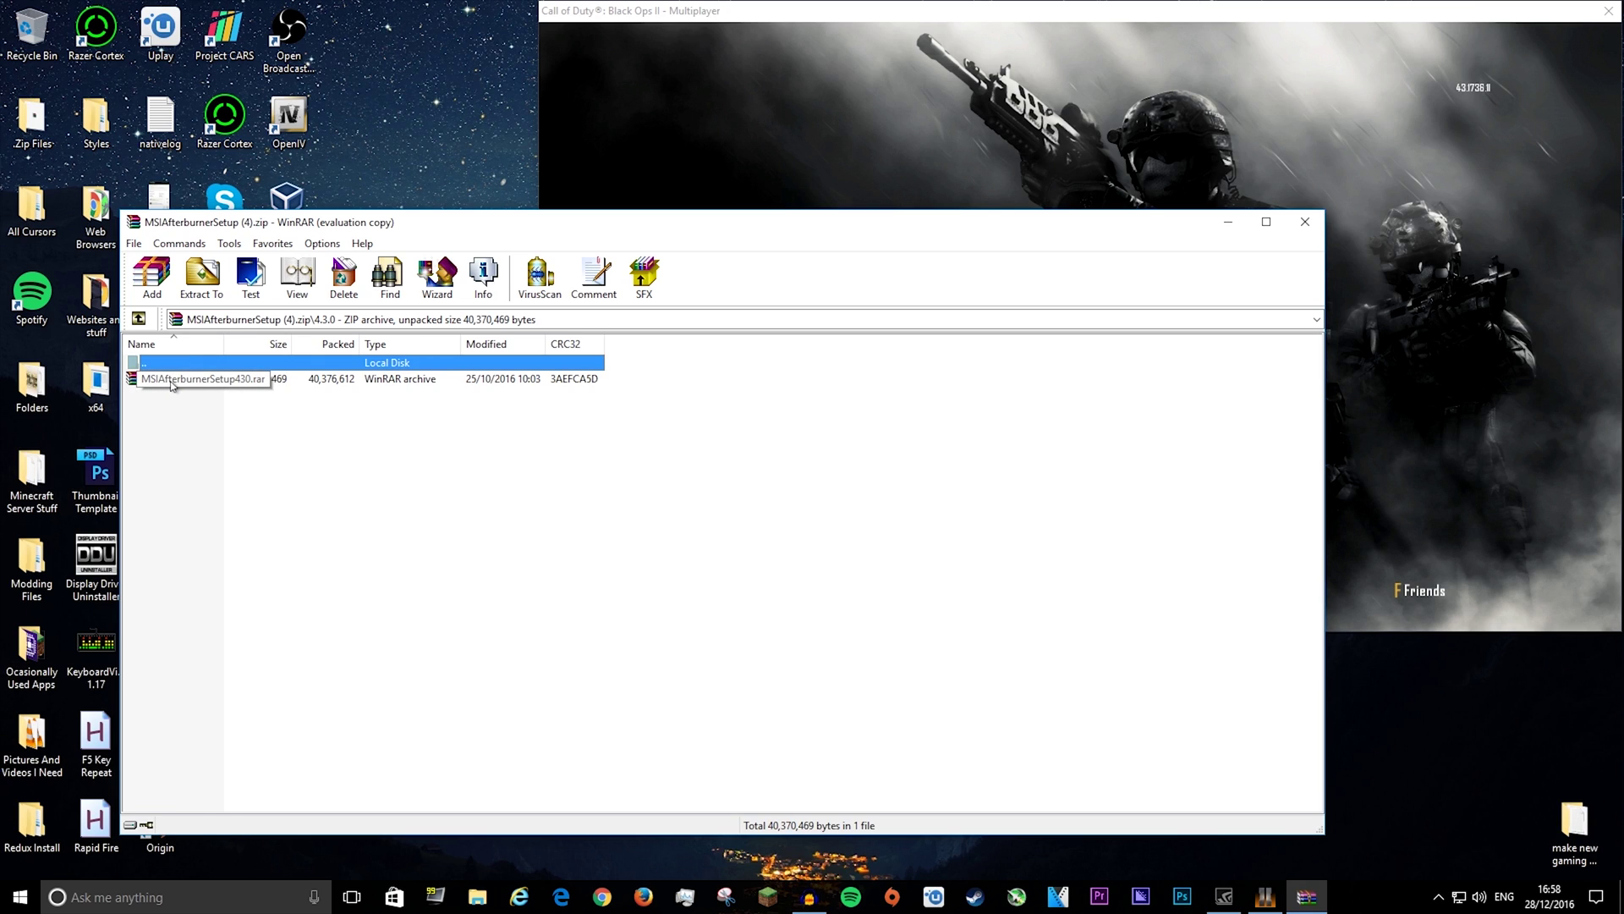
double_click(169, 381)
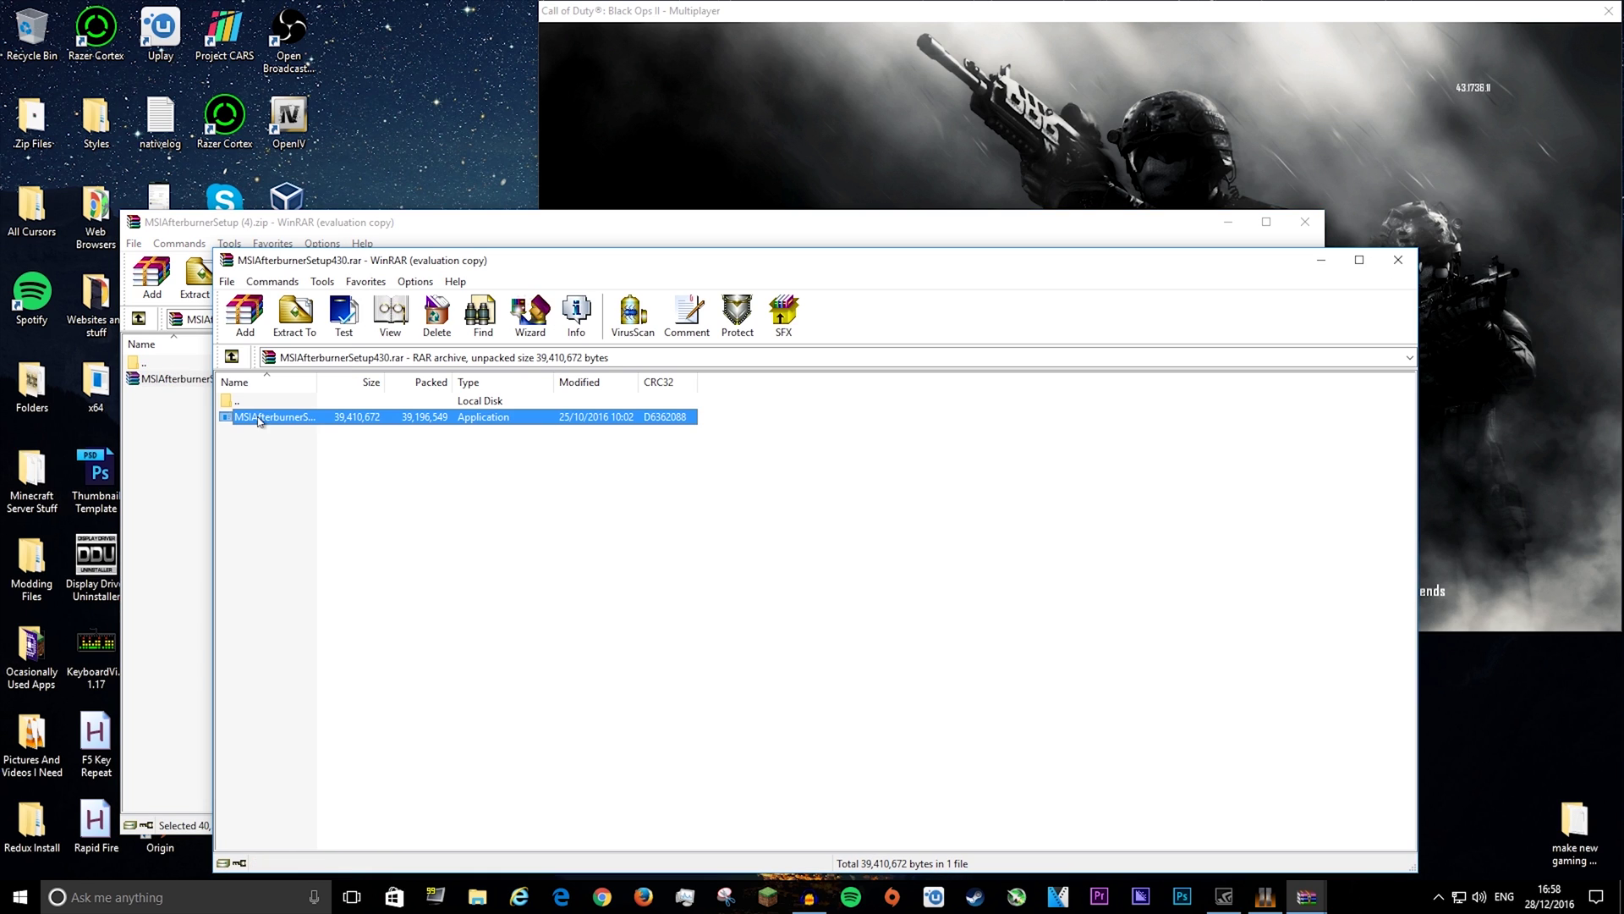
double_click(317, 382)
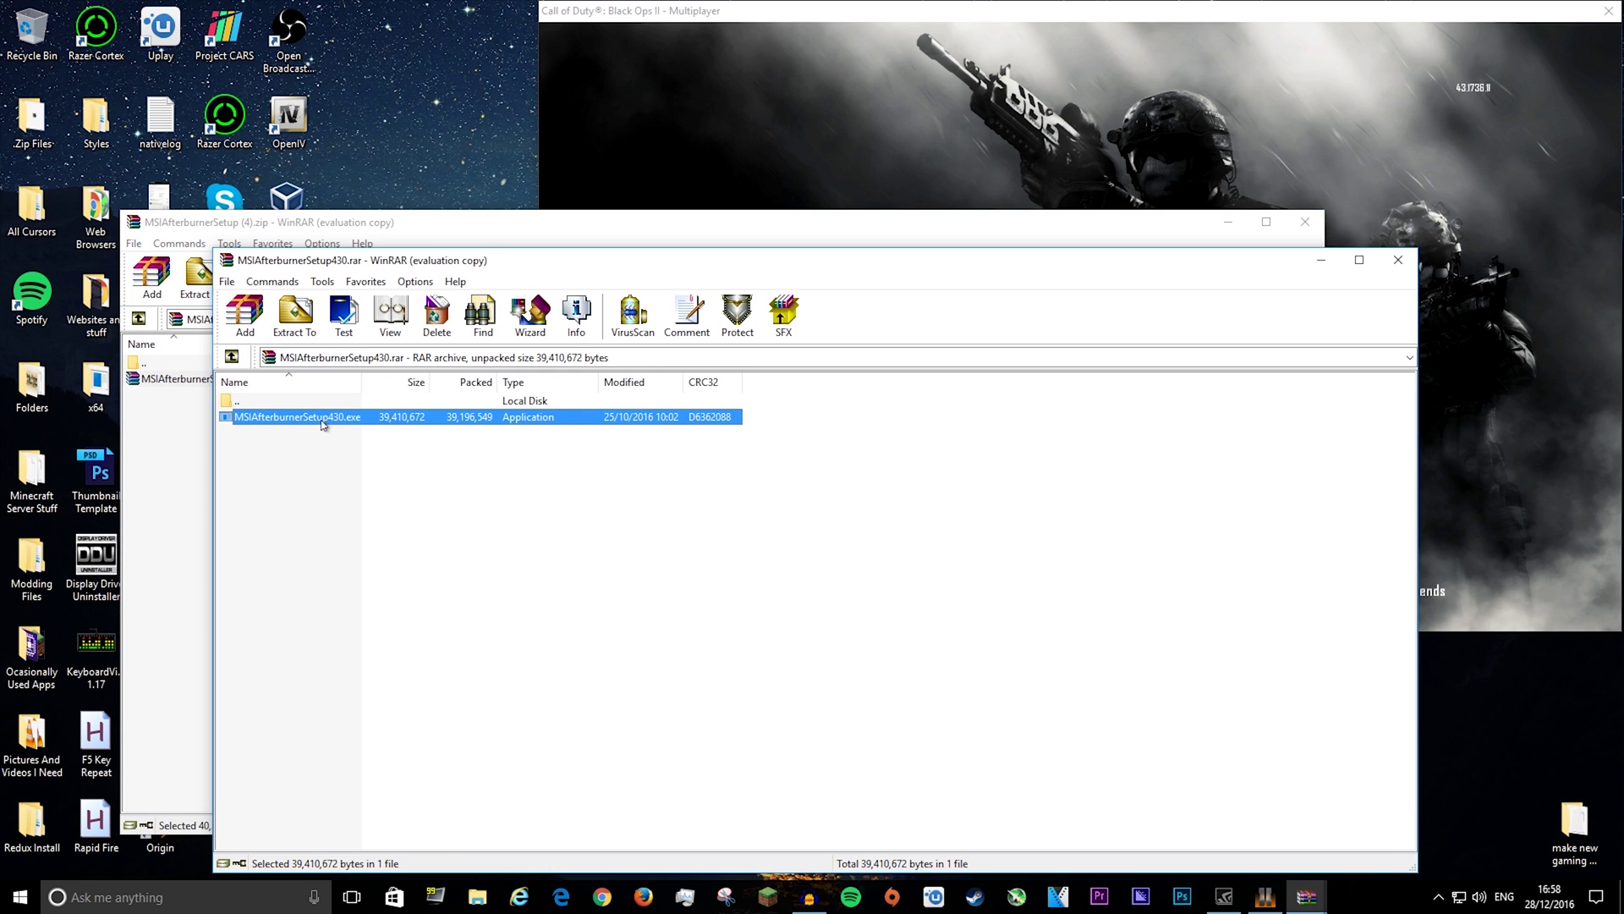
double_click(322, 418)
Allow the installer through User Account Control and choose English as the setup language
click(698, 567)
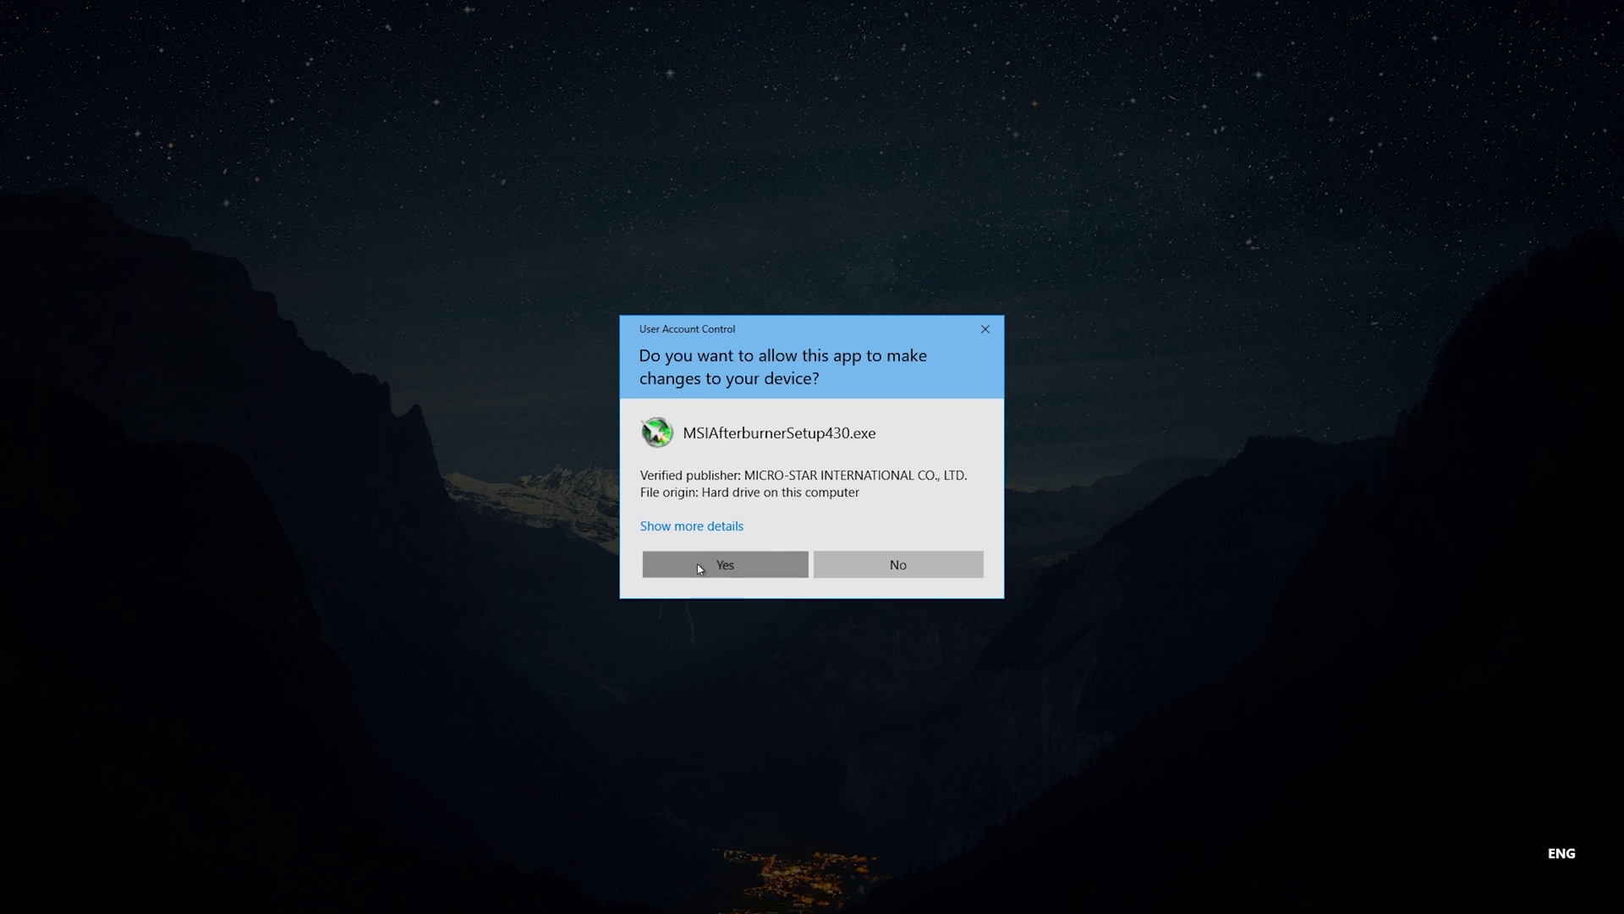
click(775, 458)
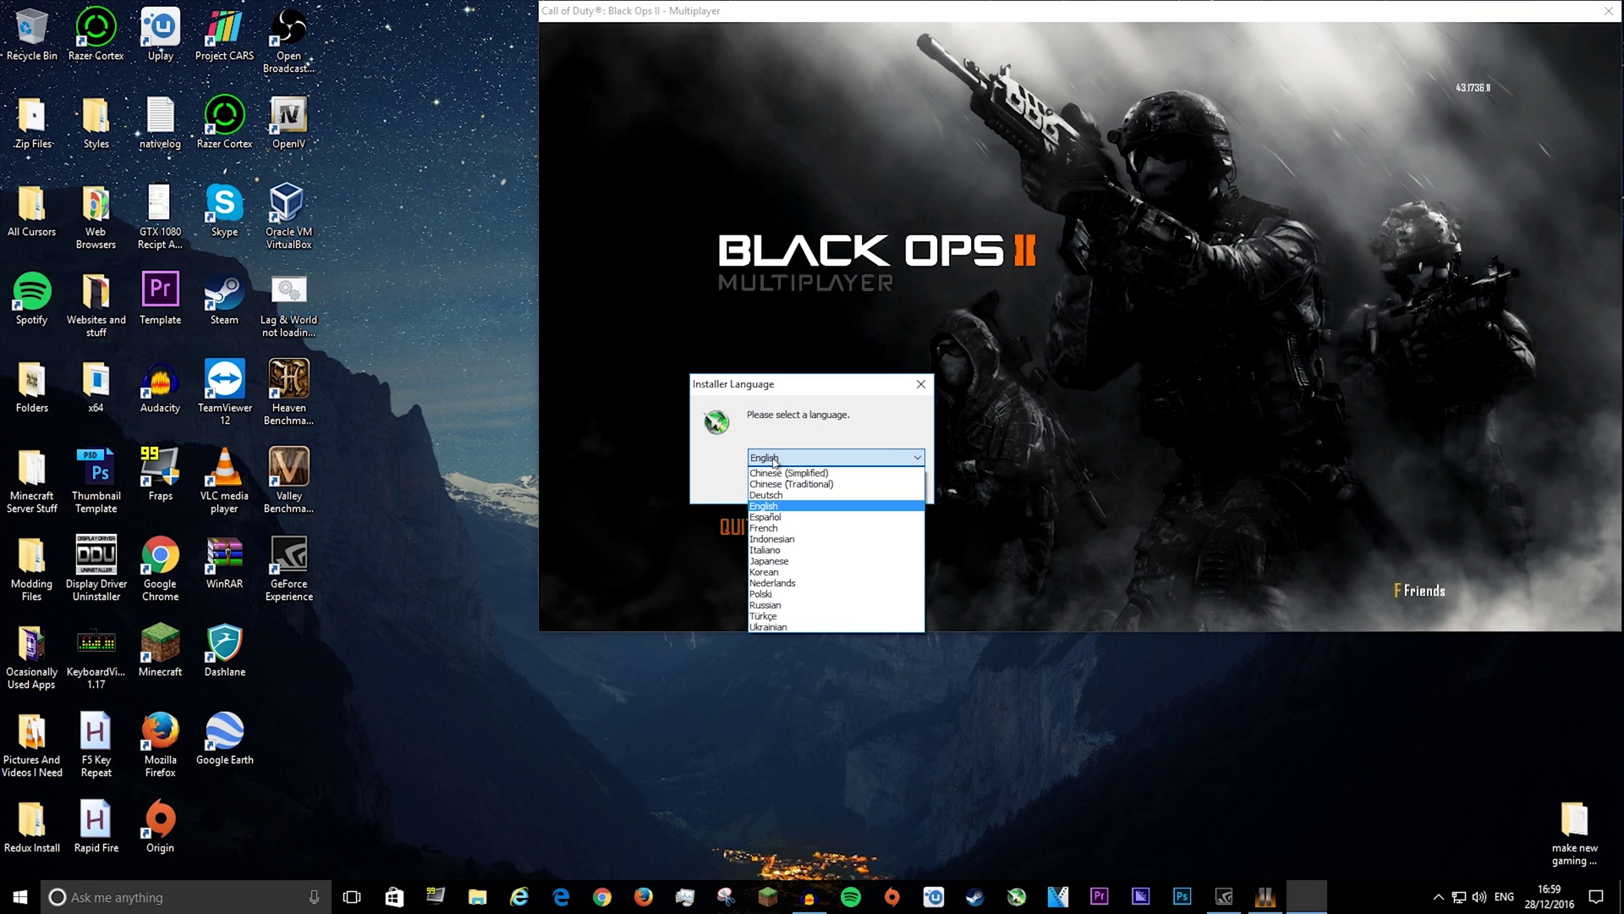
click(772, 506)
click(818, 487)
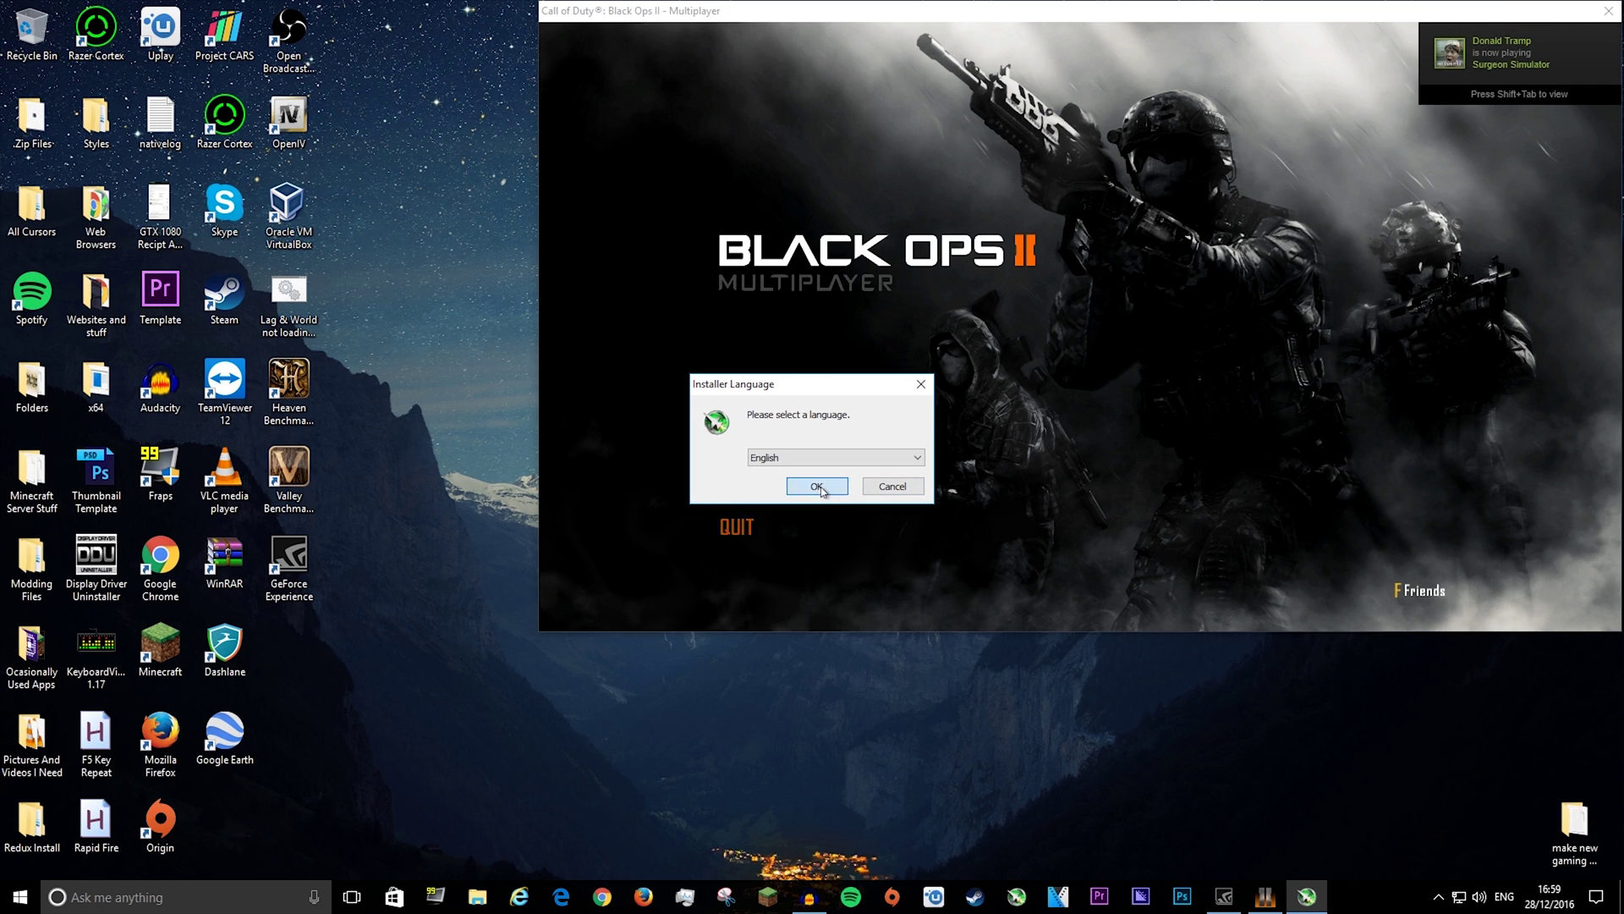
Accept the license, keep RivaTuner Statistics Server and the default folders, and start installing
click(899, 591)
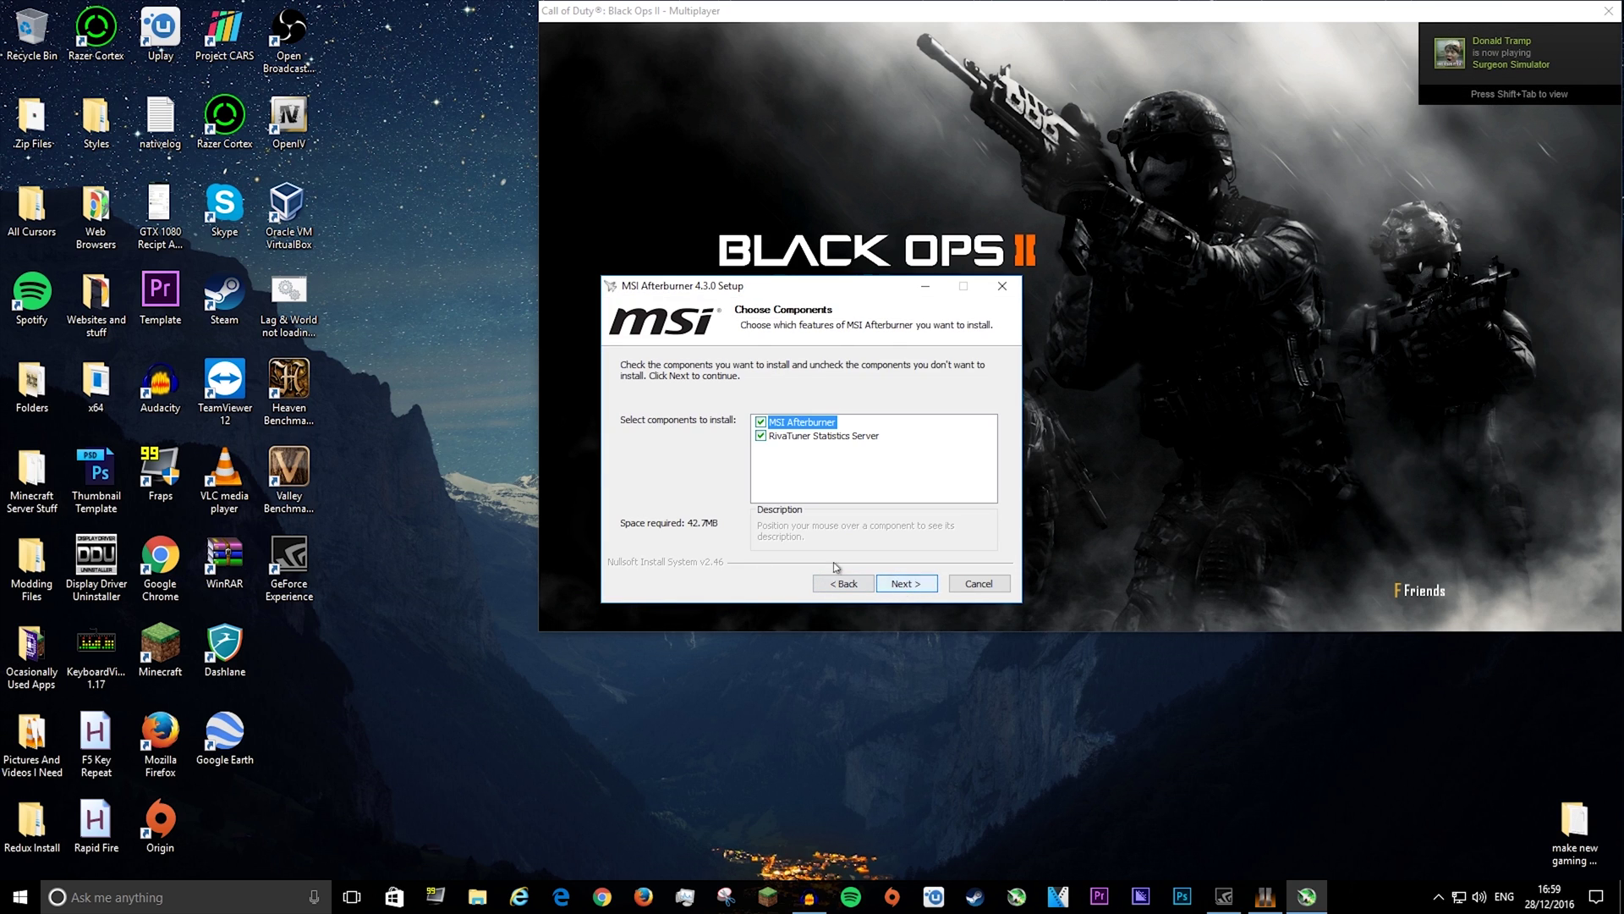
click(826, 439)
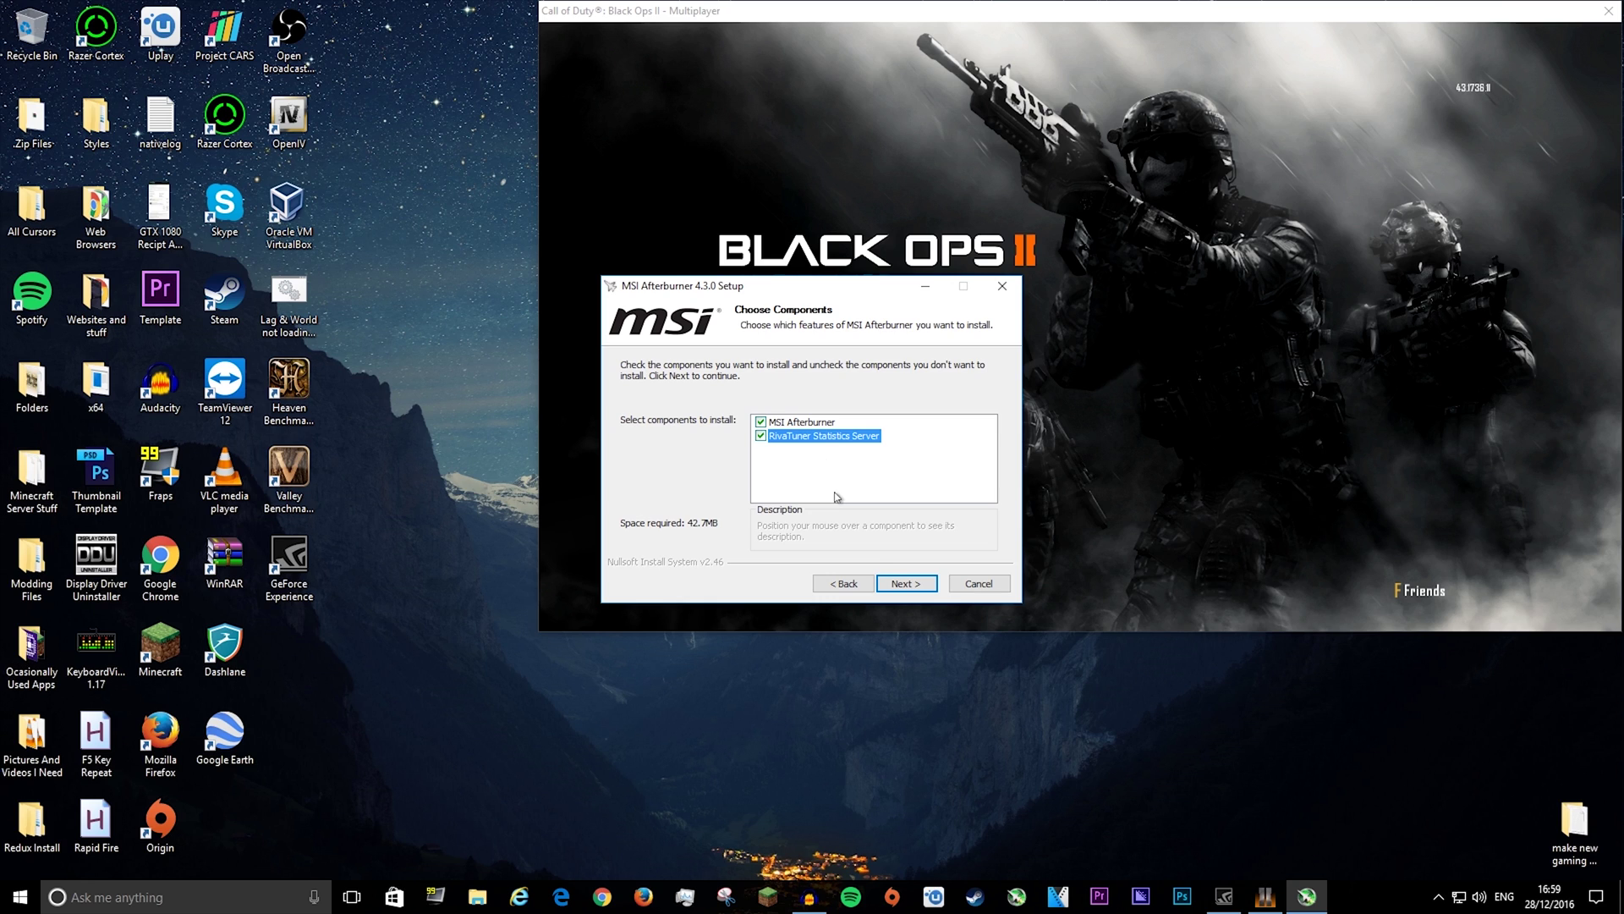
click(895, 584)
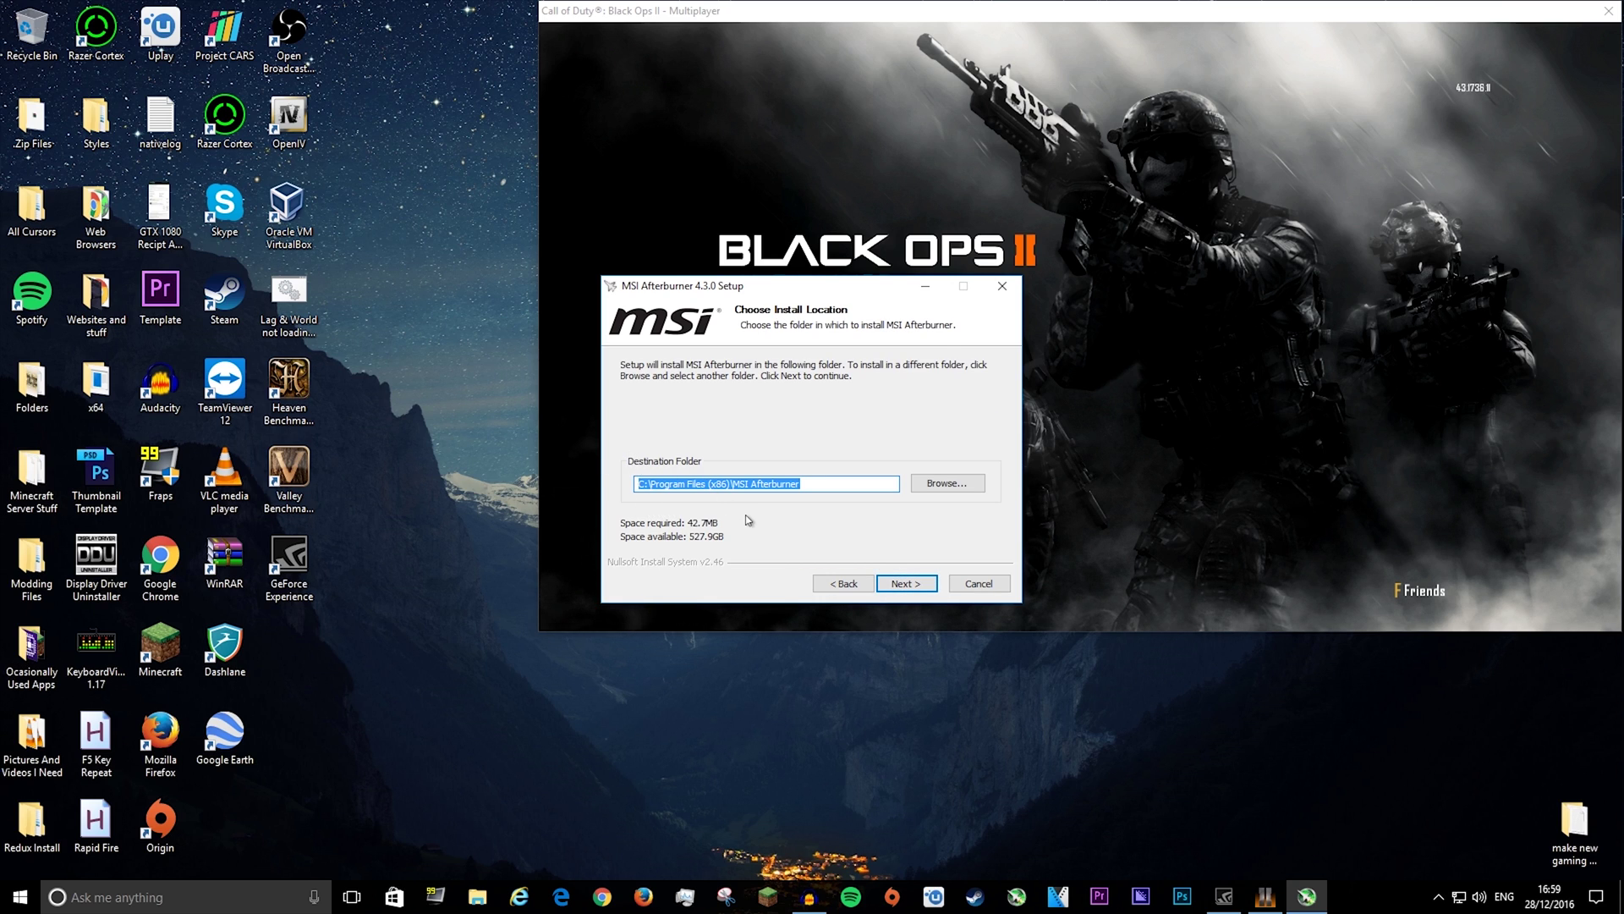
click(880, 585)
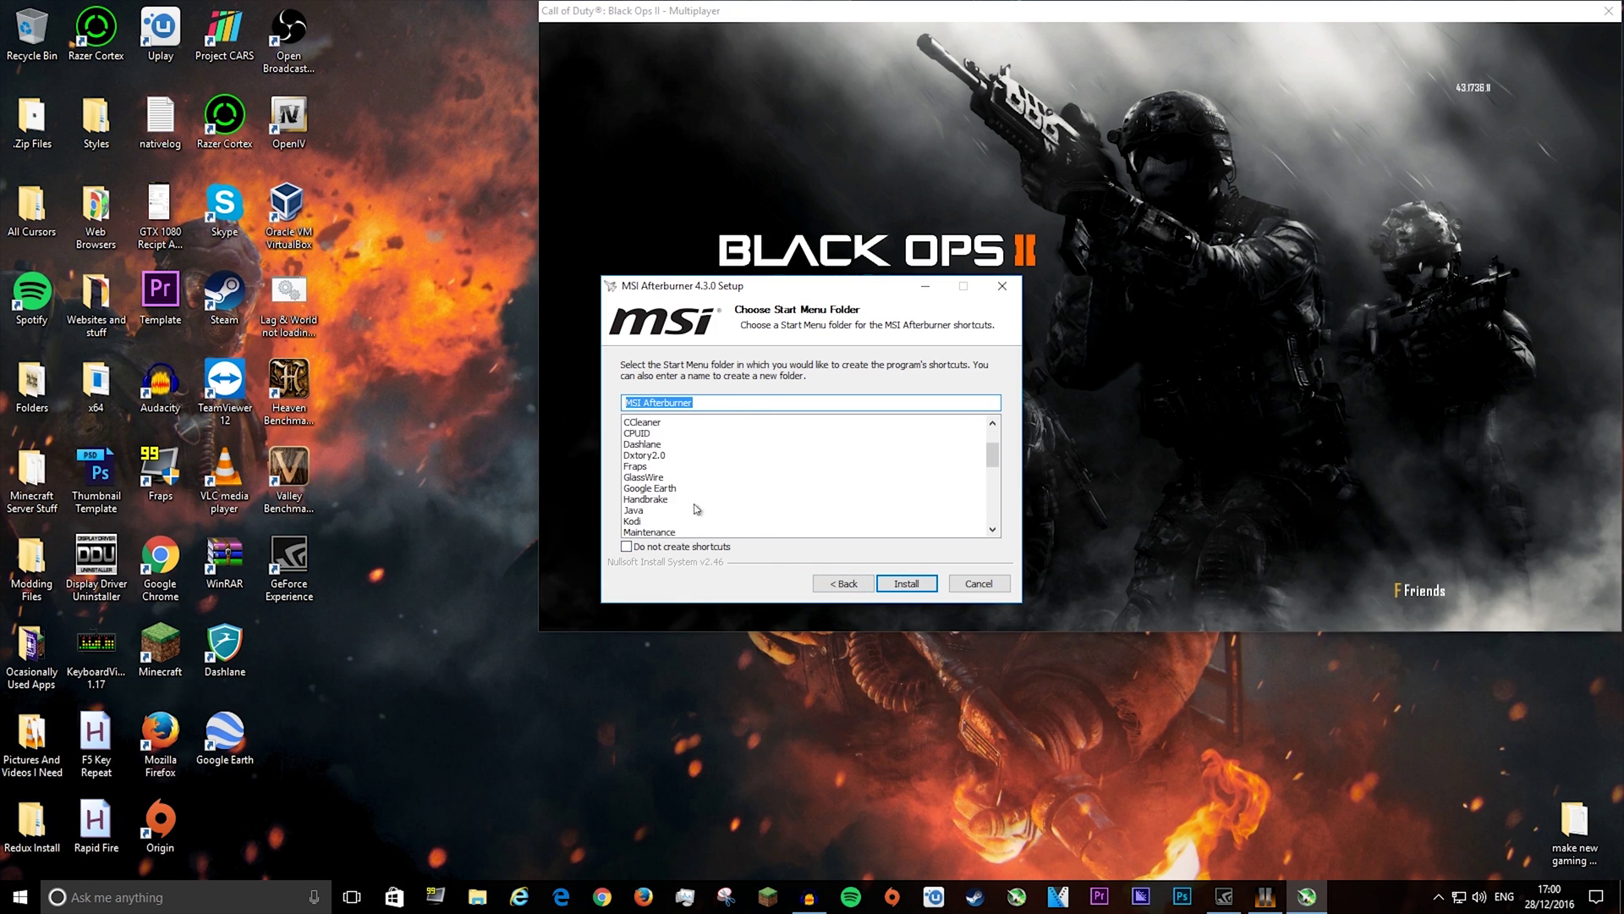
scroll(697, 508, up, 3)
scroll(743, 482, down, 9)
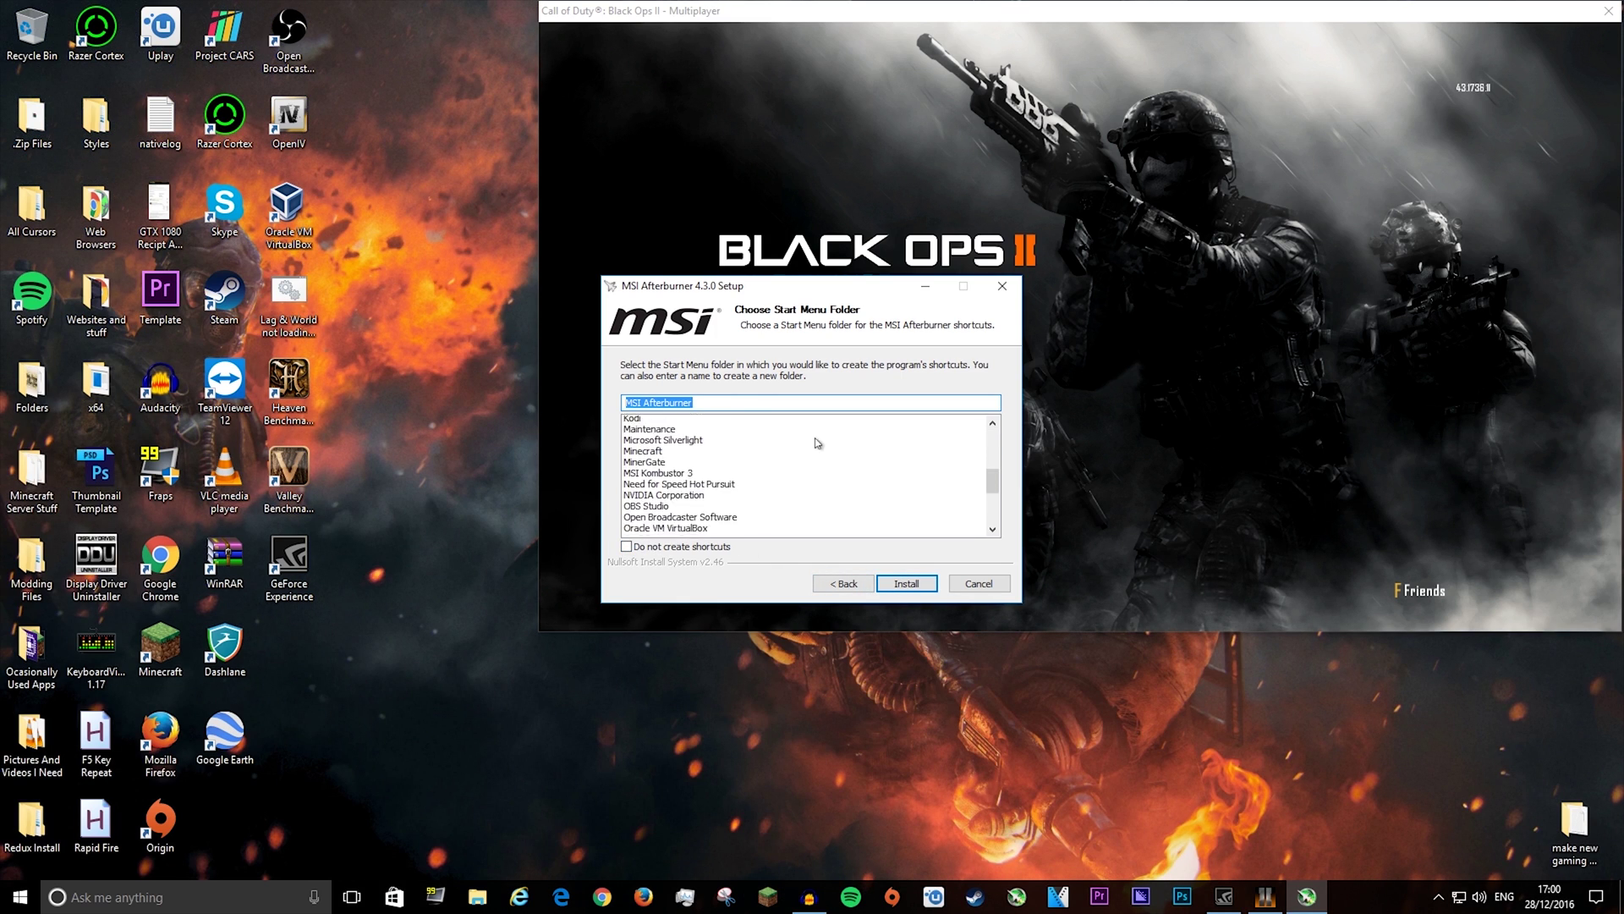
click(907, 584)
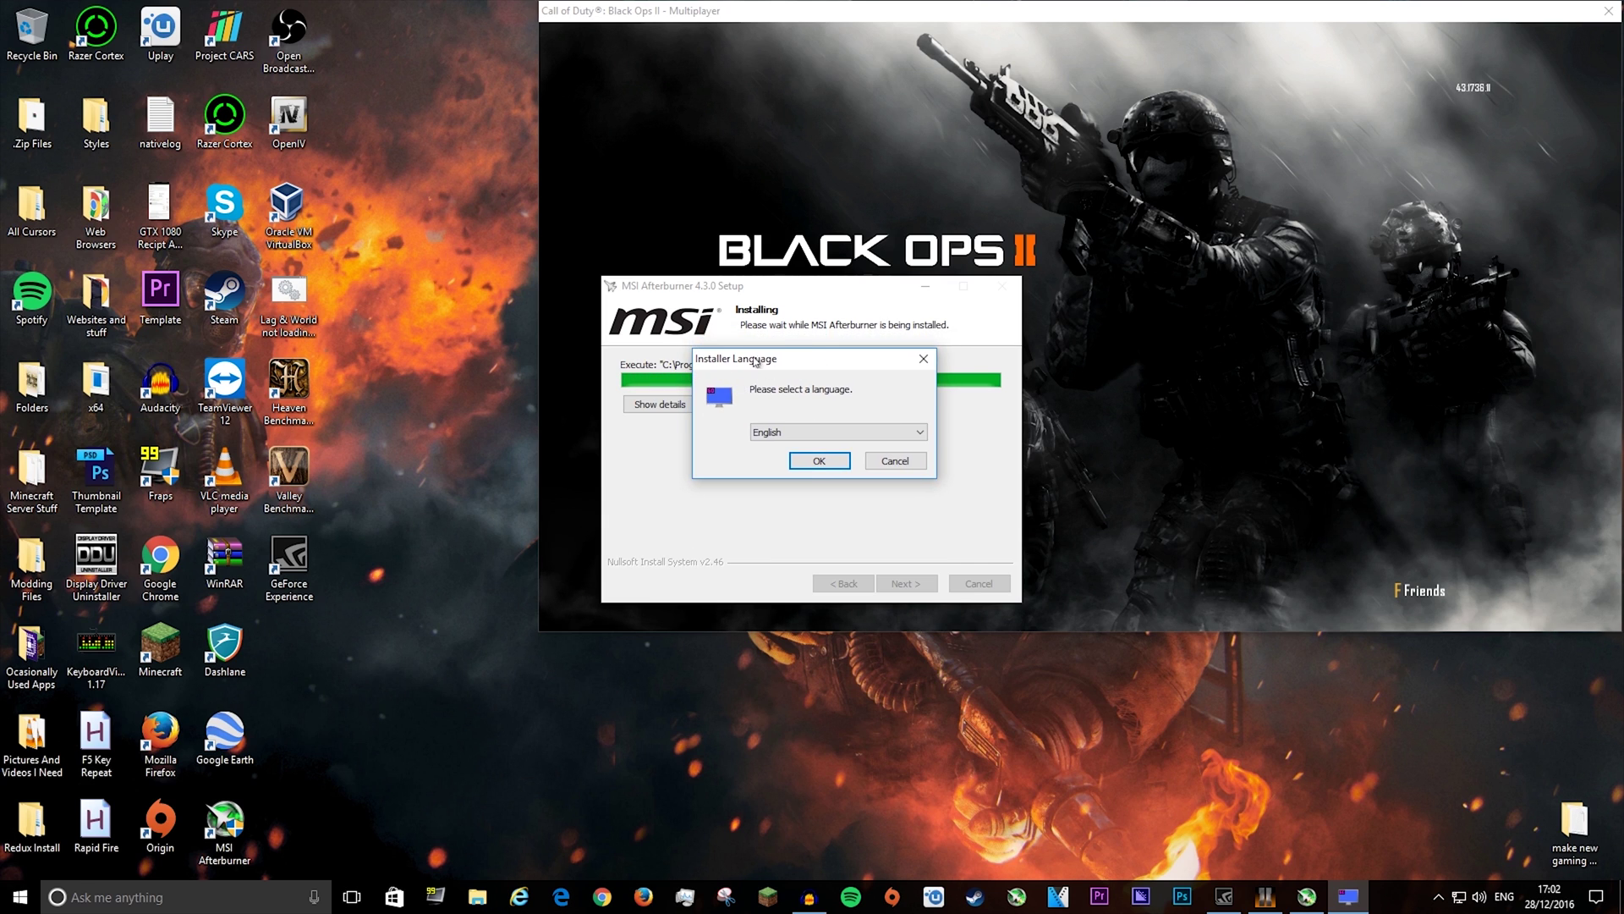
Reinstall RivaTuner Statistics Server in English, accepting the license and default install folder
click(819, 458)
click(872, 506)
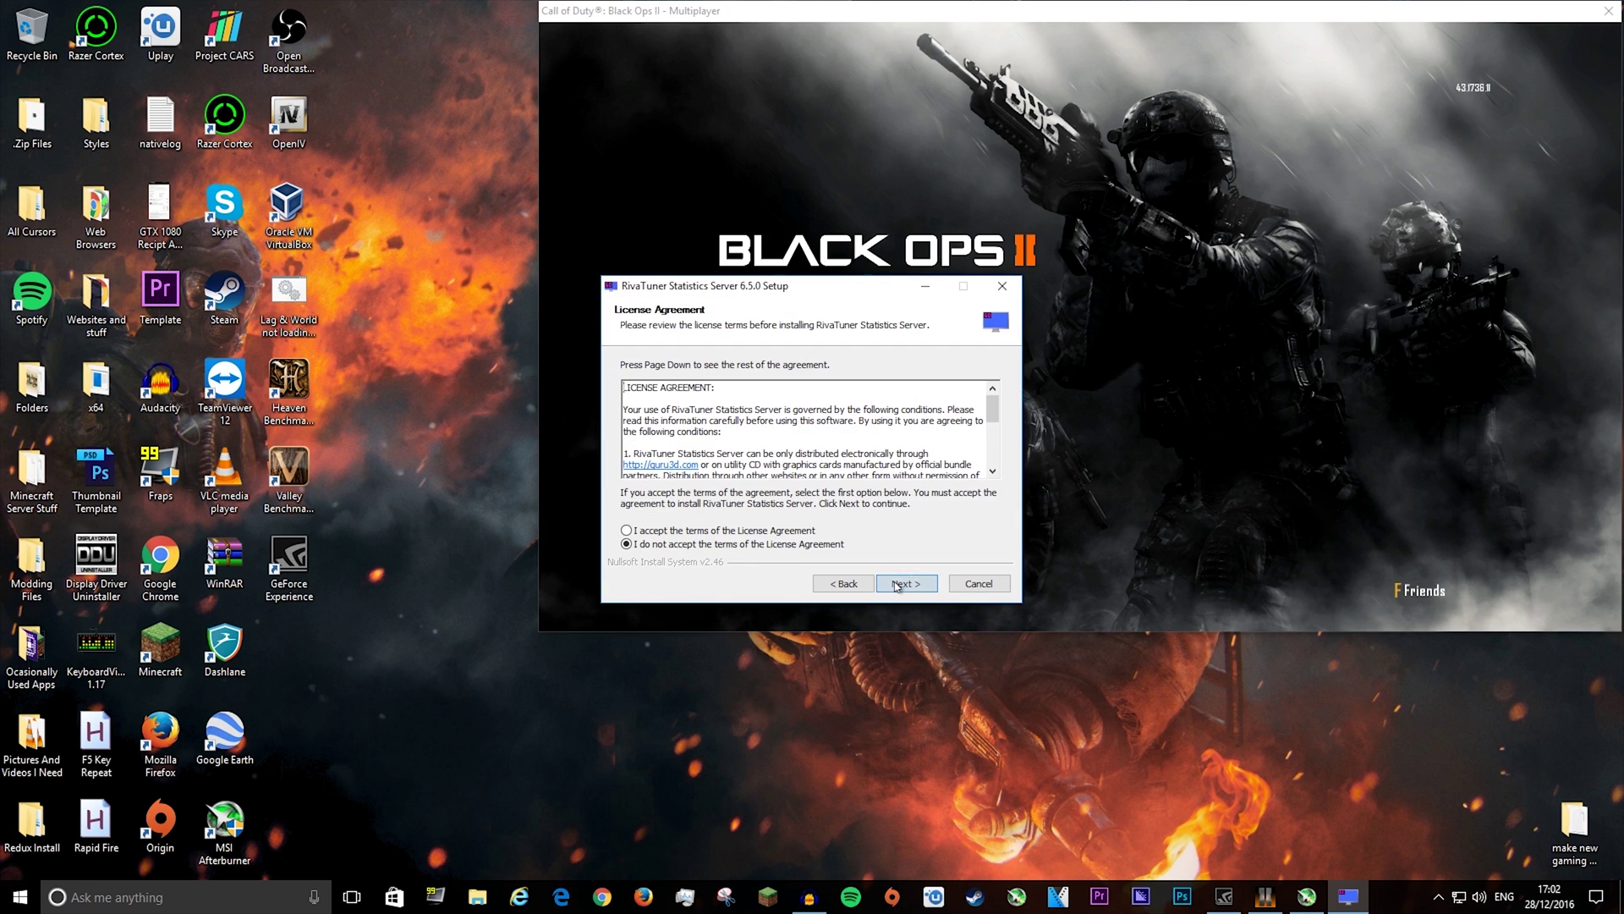
click(779, 531)
click(912, 588)
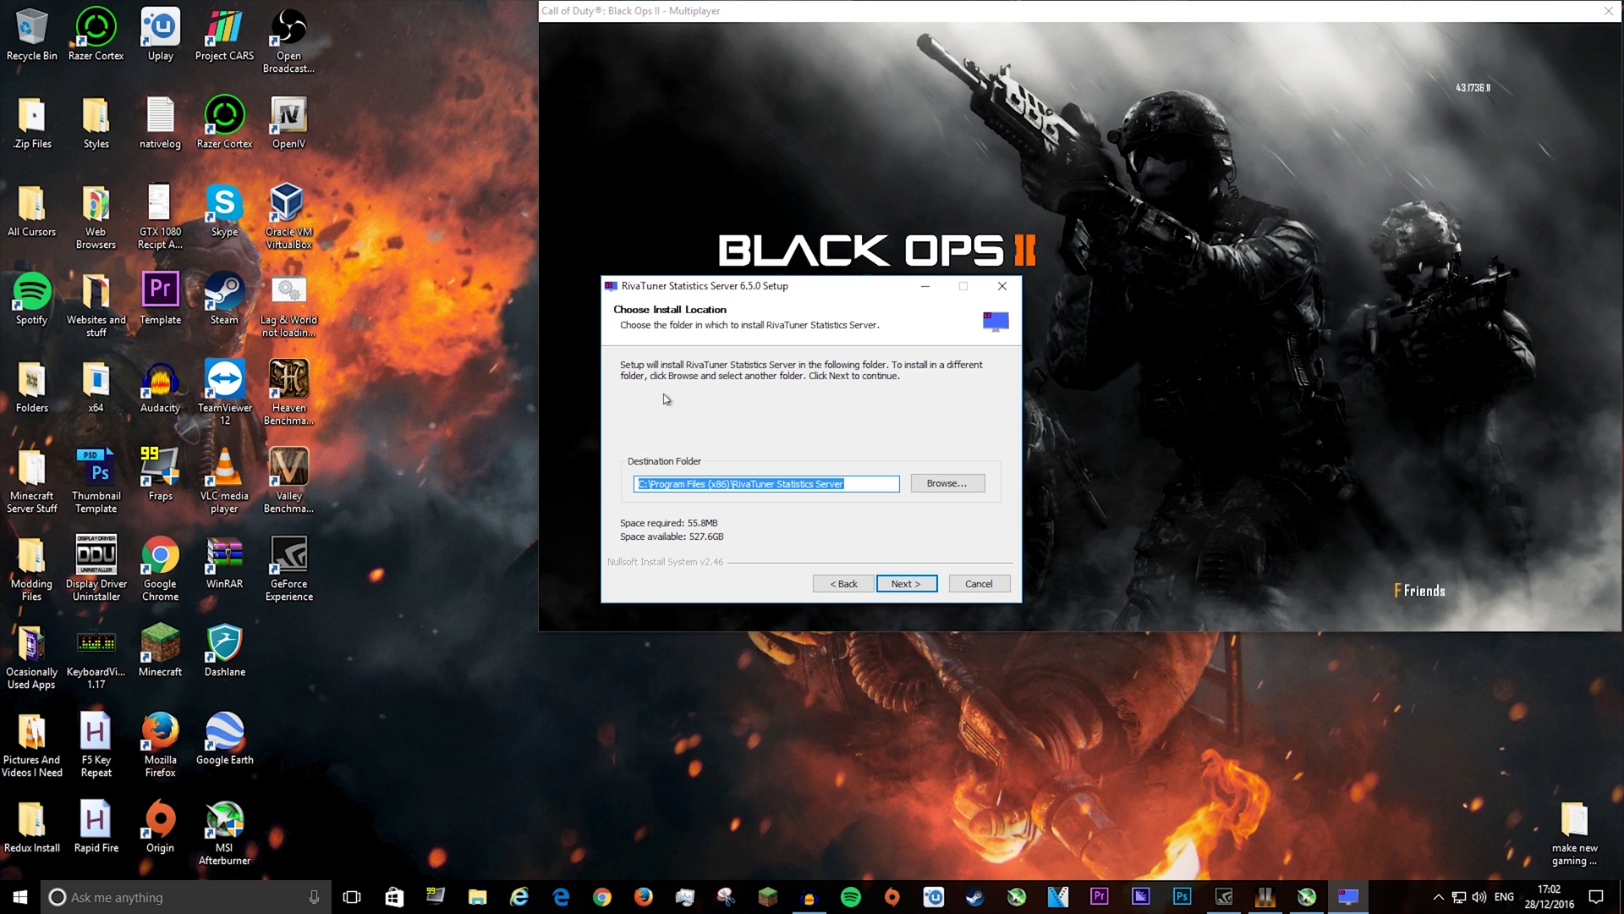
click(919, 584)
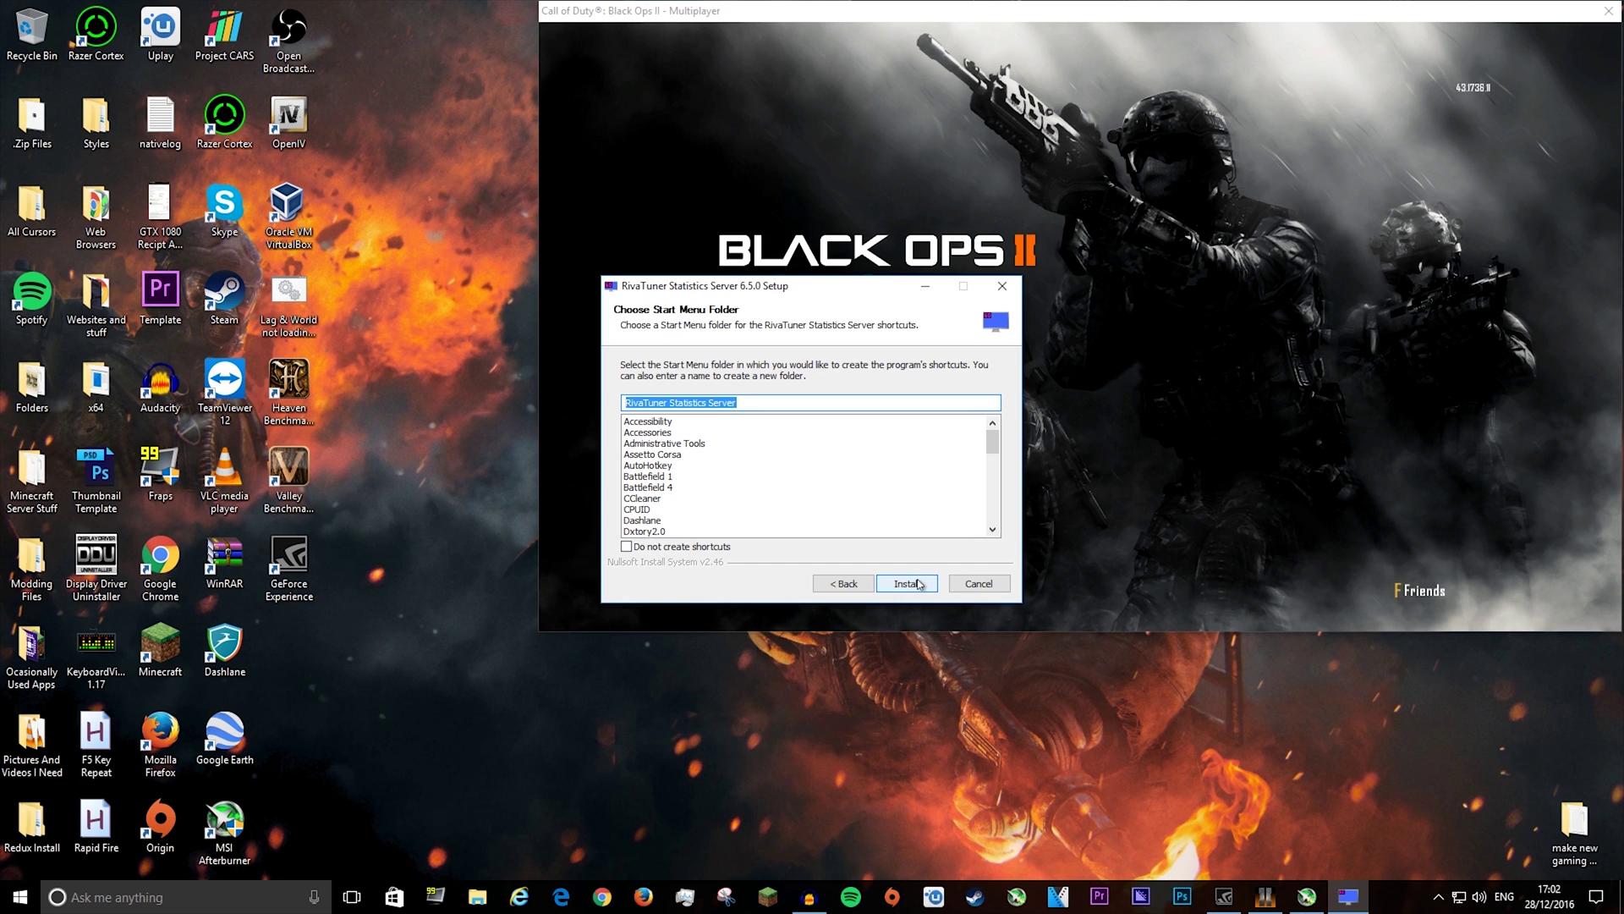
click(919, 584)
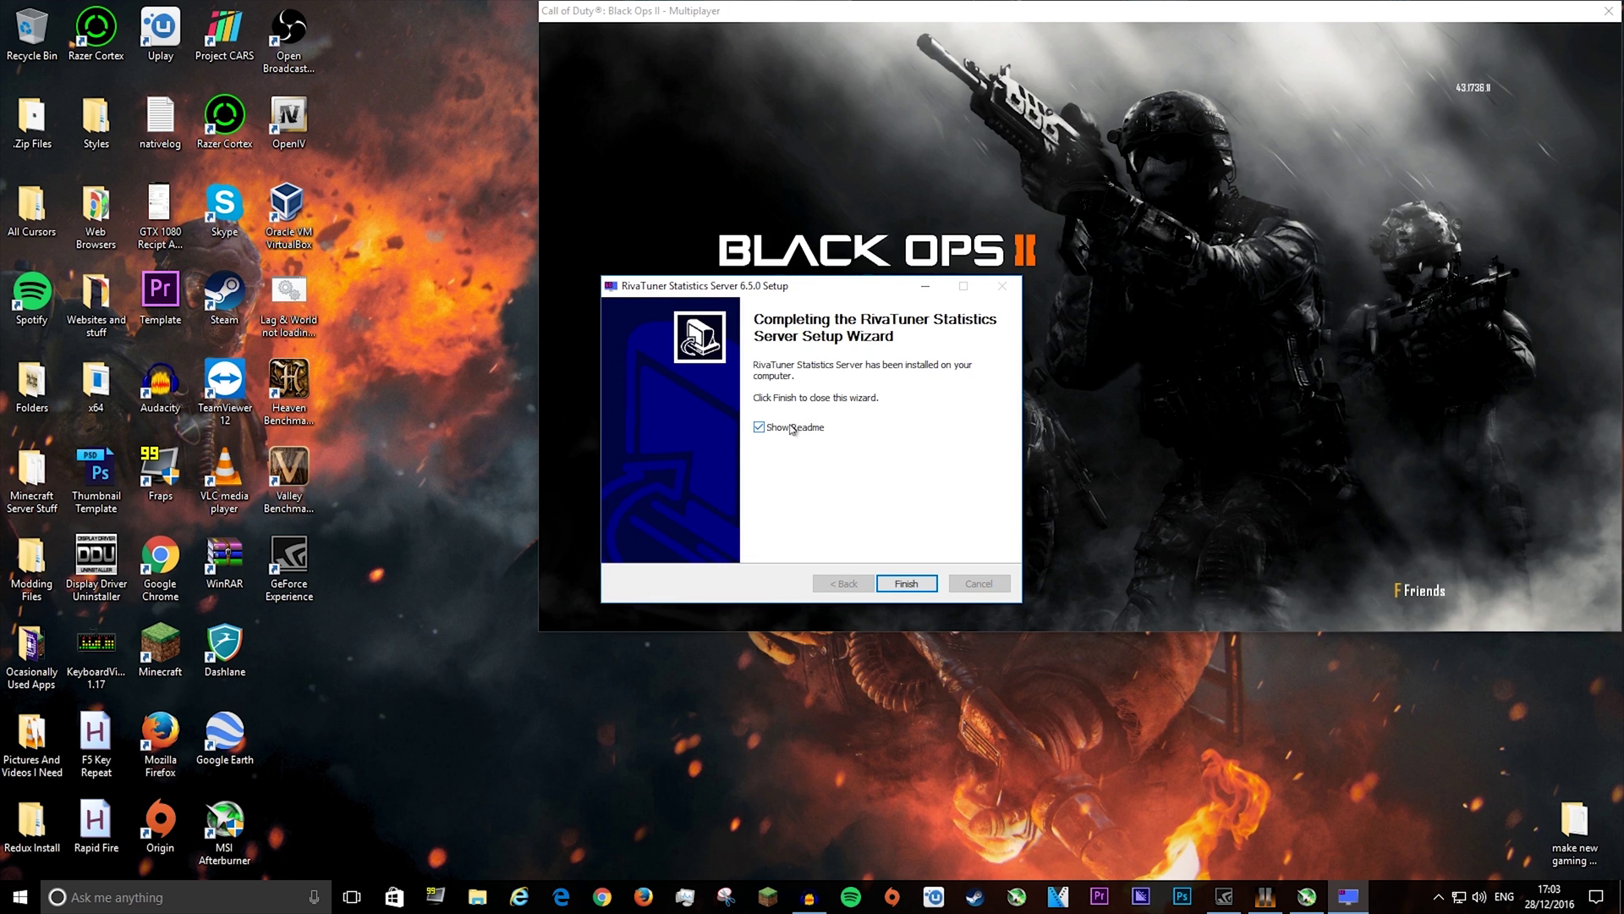
Close the RivaTuner wizard with Show Readme unticked, then finish setup launching MSI Afterburner
click(907, 583)
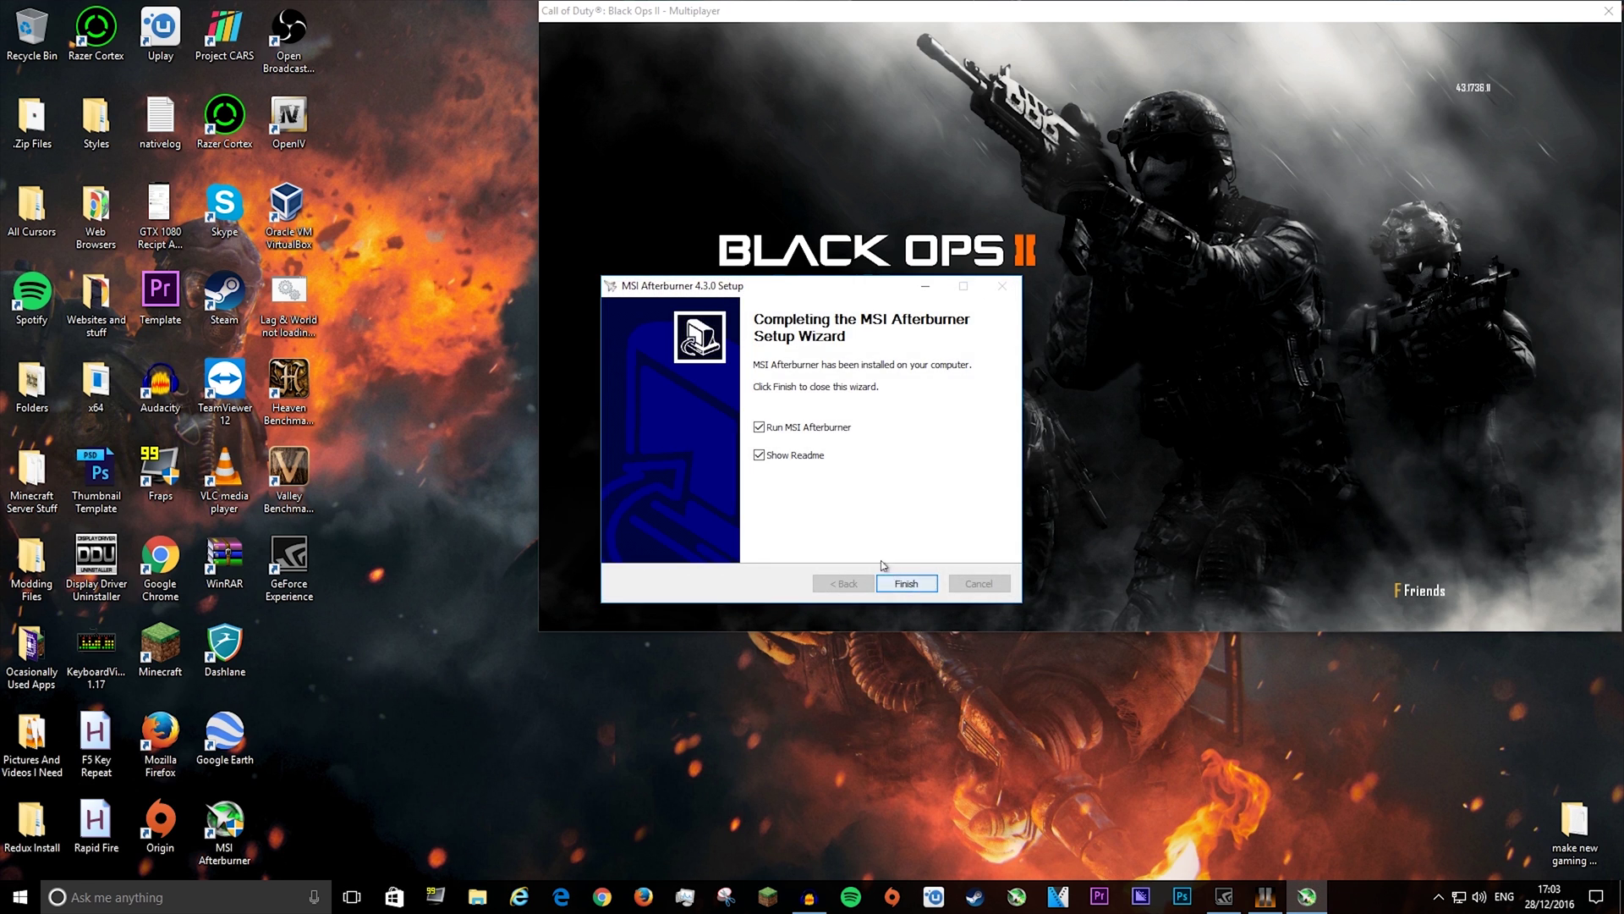
click(795, 458)
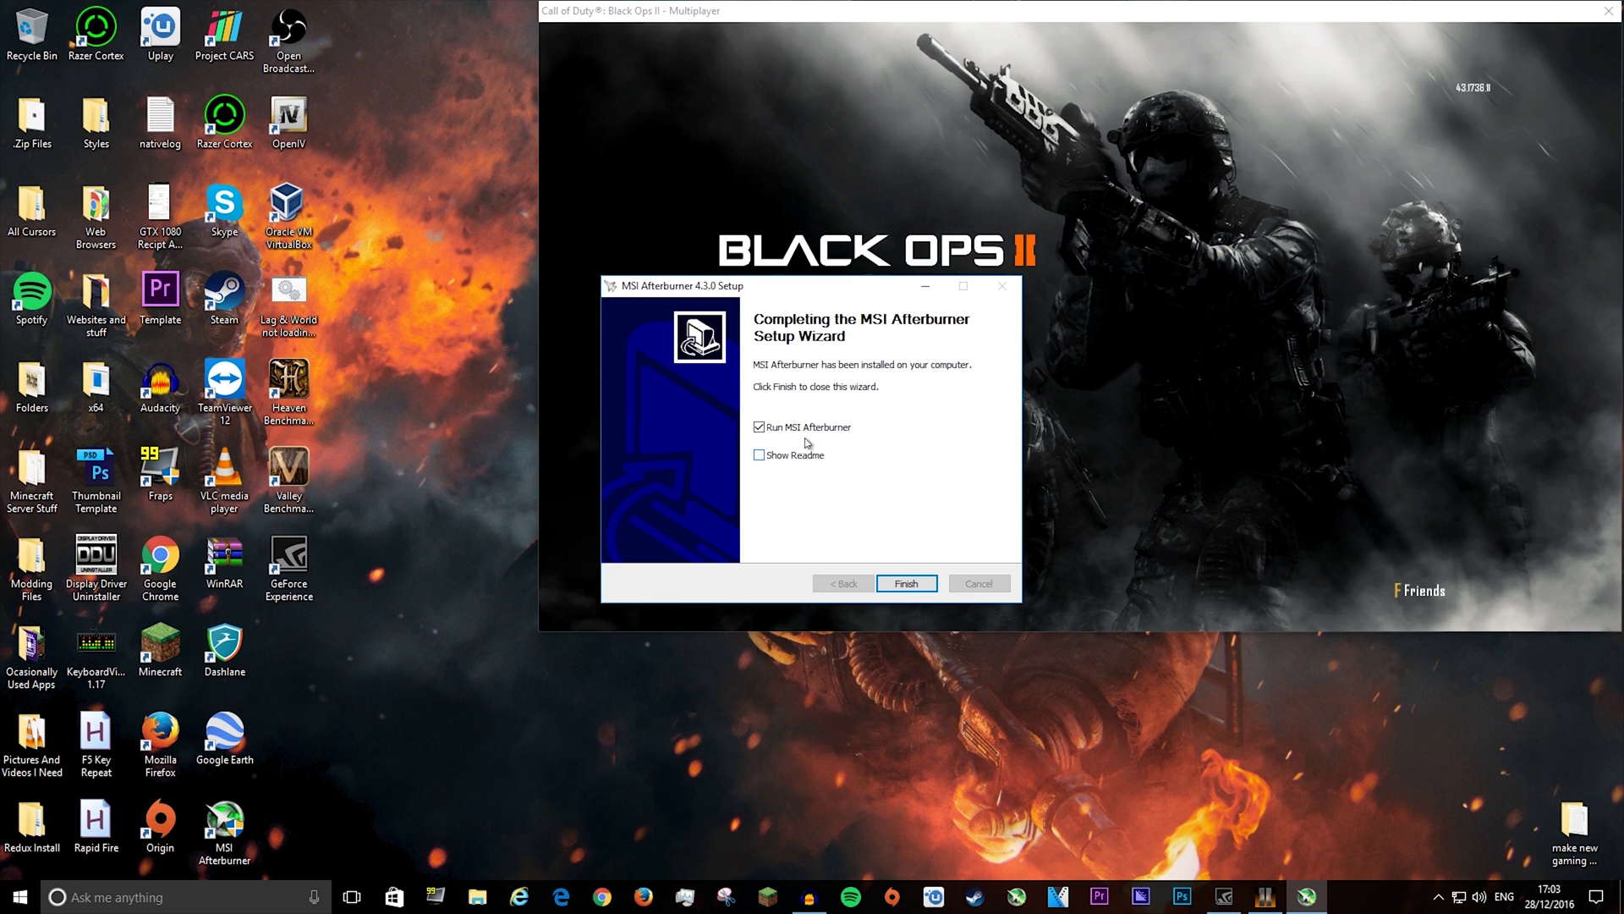
click(904, 584)
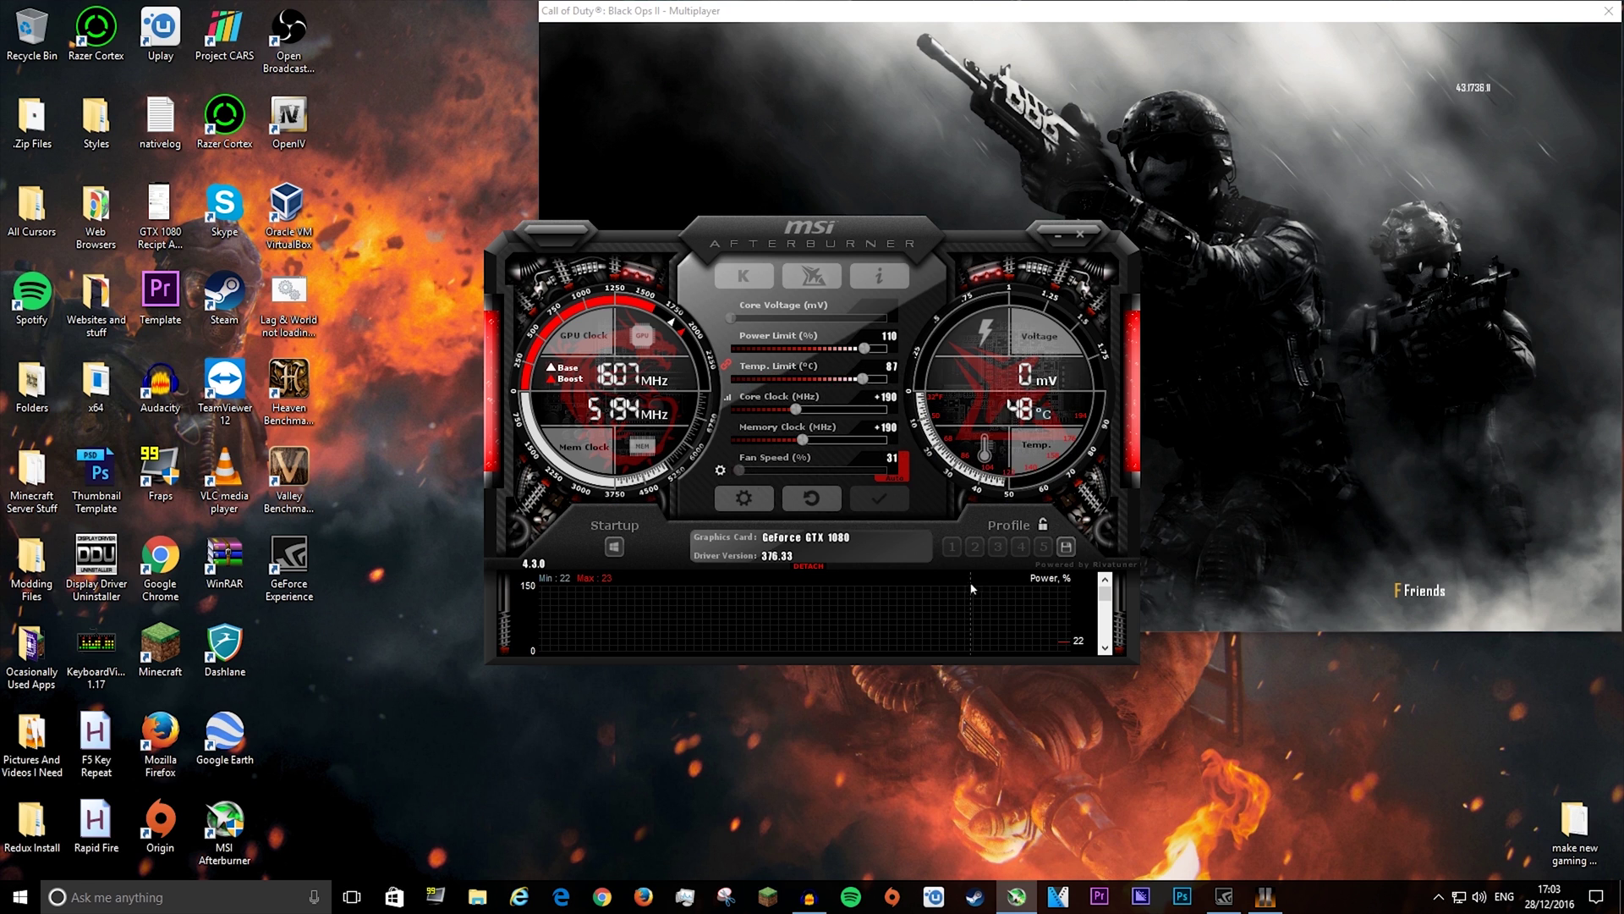
Open the MSI Afterburner properties window from the settings gear and scroll through its tabs
click(744, 498)
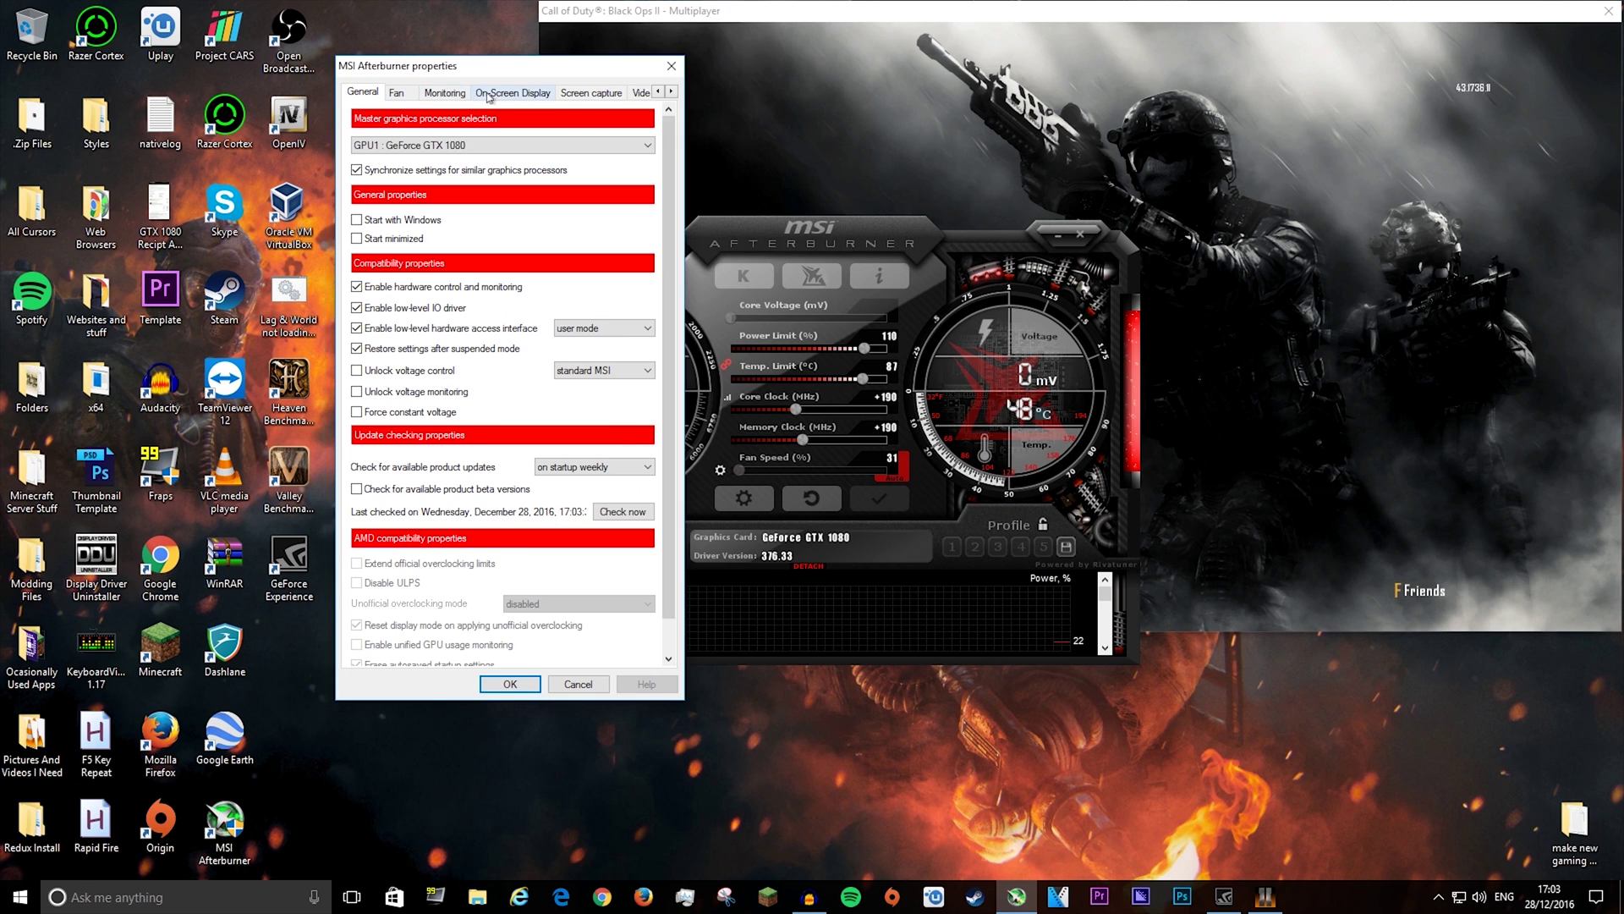
click(671, 91)
click(671, 91)
click(671, 91)
click(671, 91)
click(657, 91)
click(657, 92)
click(657, 91)
click(657, 92)
On the Monitoring page, show GPU usage, fan tachometer, core clock and memory clock in the OSD
click(444, 93)
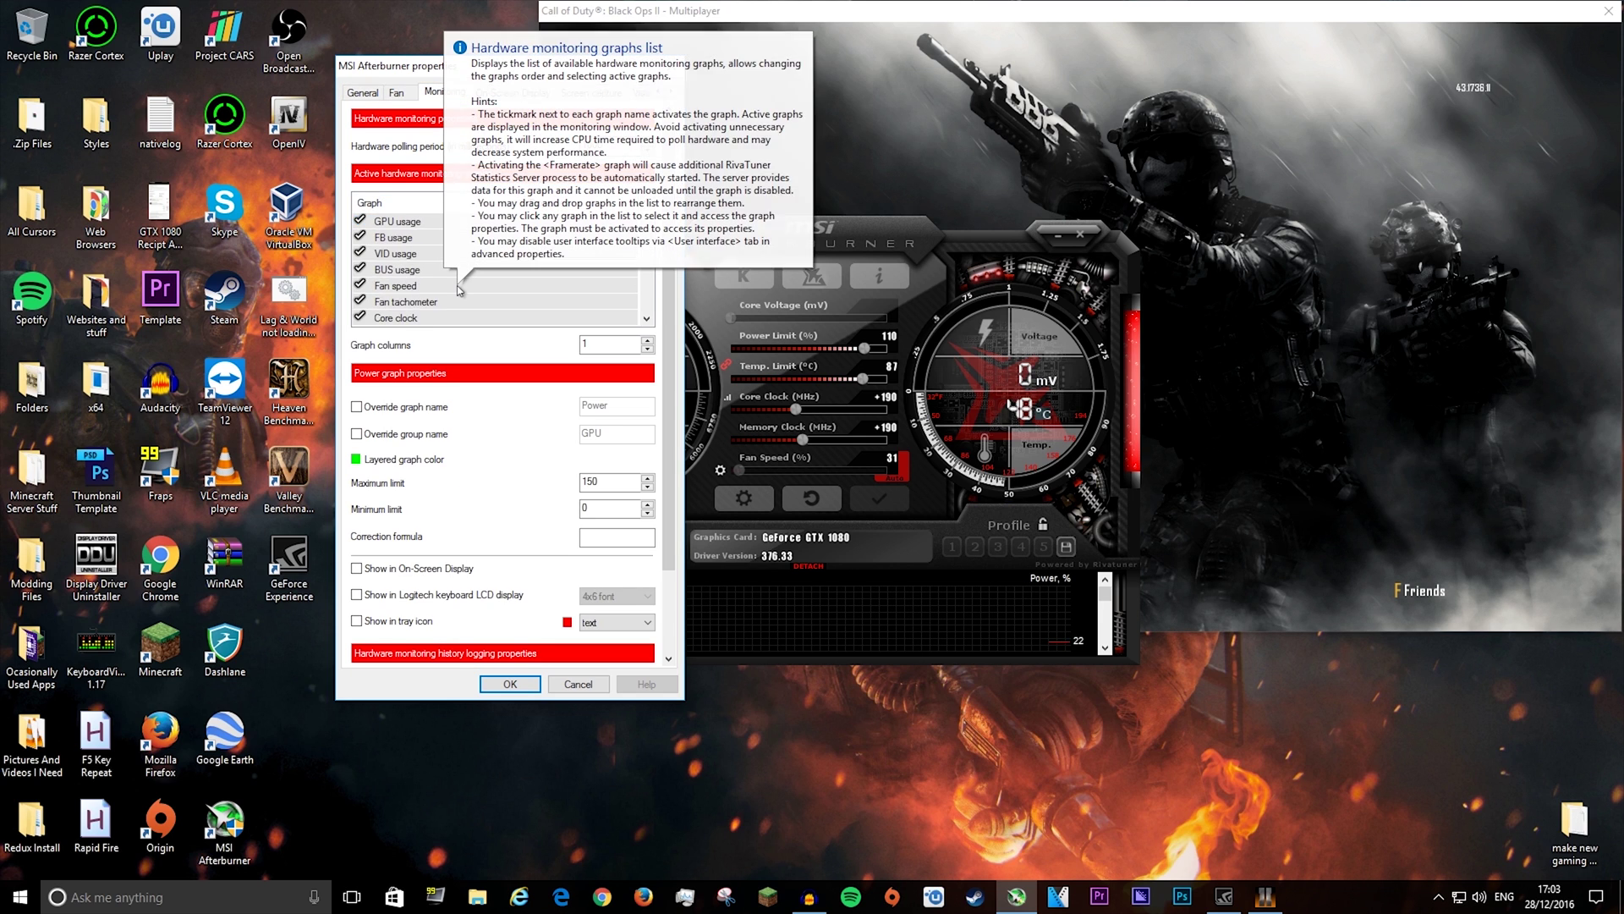
scroll(437, 246, up, 1)
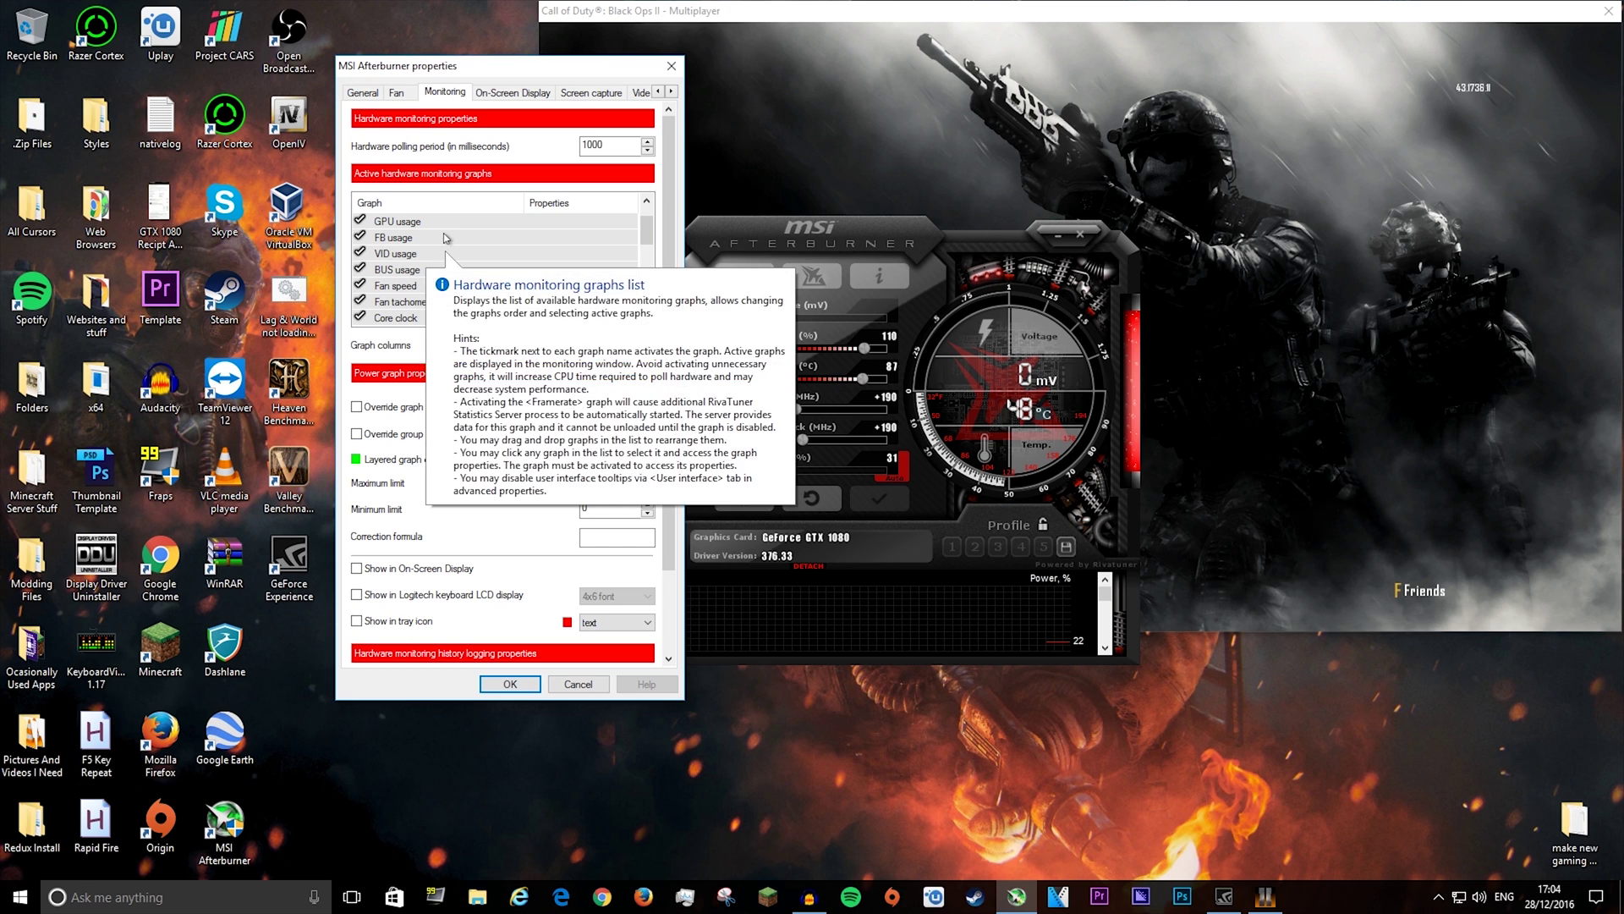
click(566, 222)
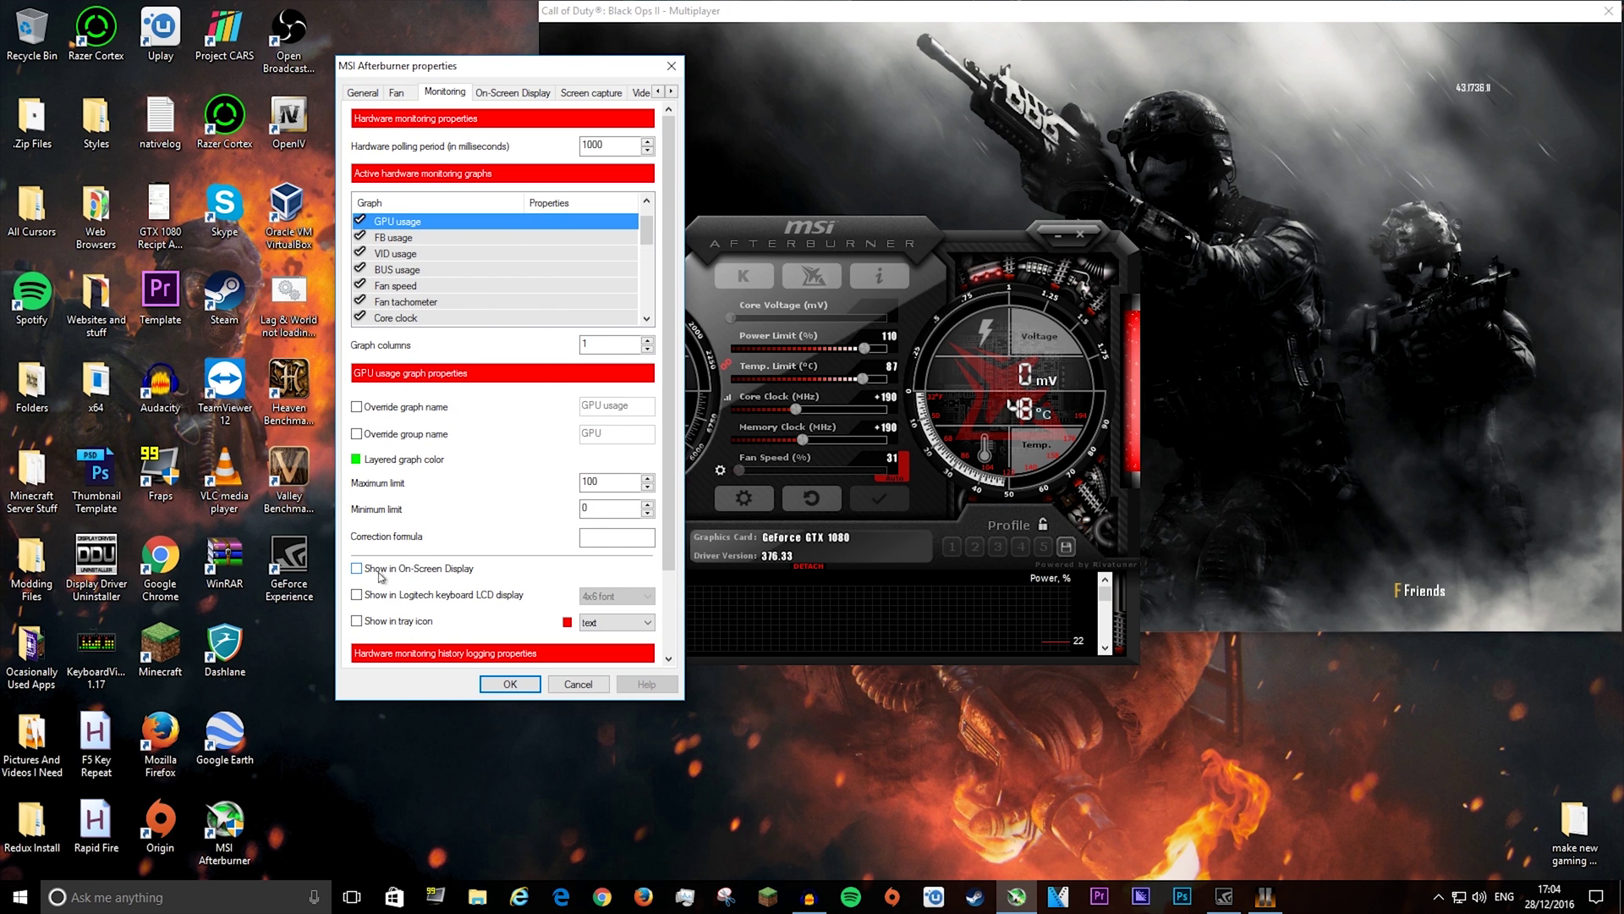
click(406, 569)
scroll(535, 228, down, 2)
click(440, 238)
click(414, 570)
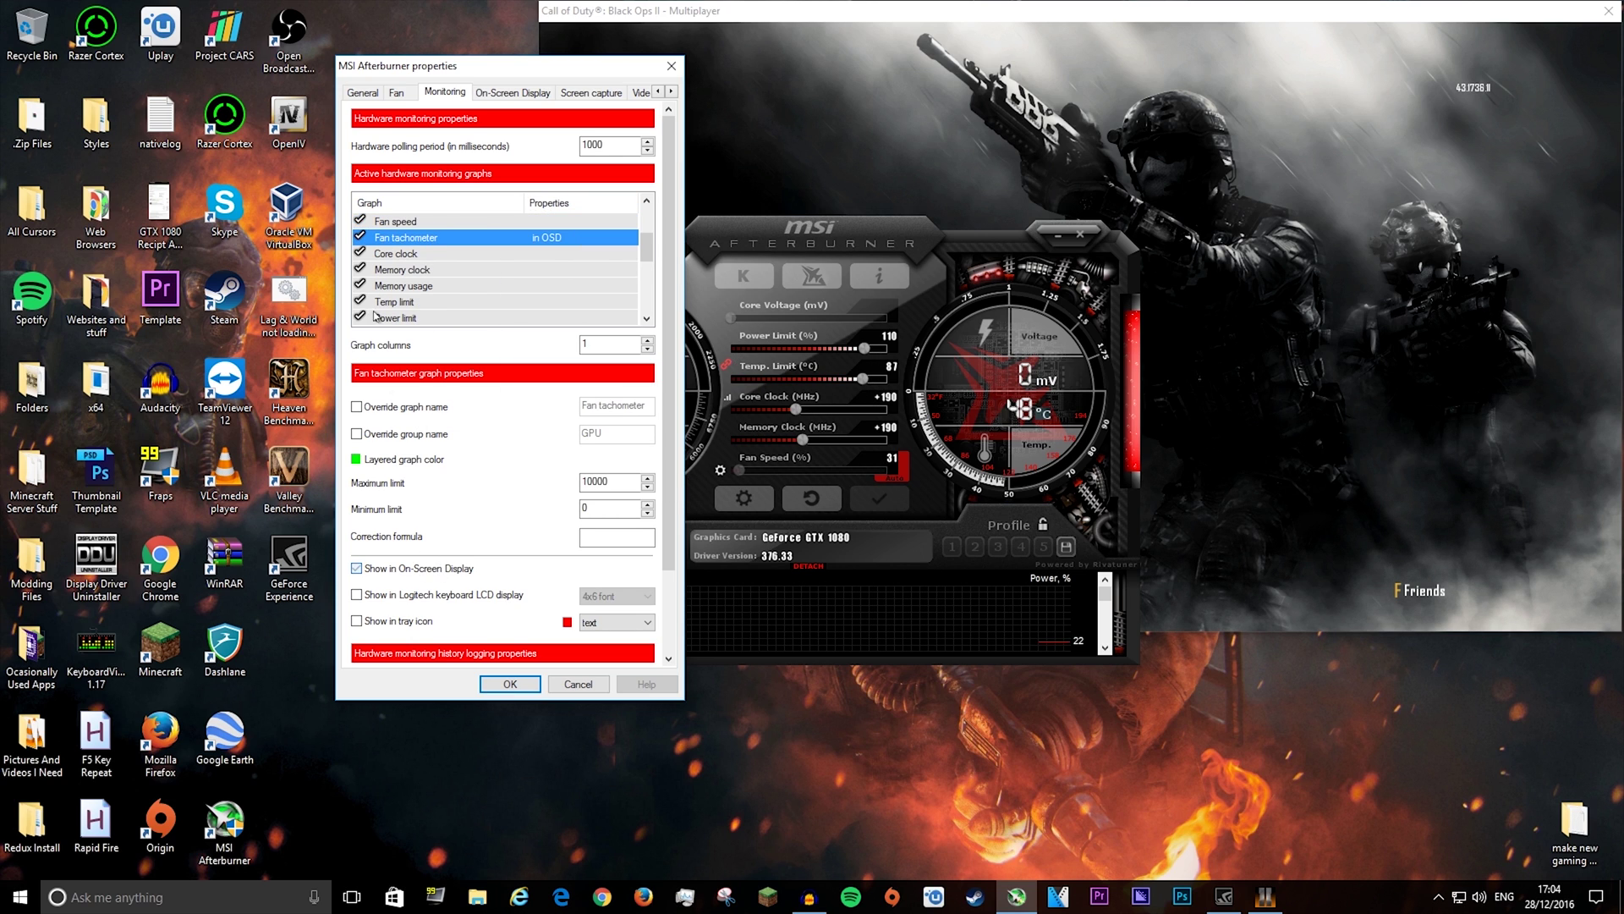
click(404, 255)
click(439, 569)
key(Down)
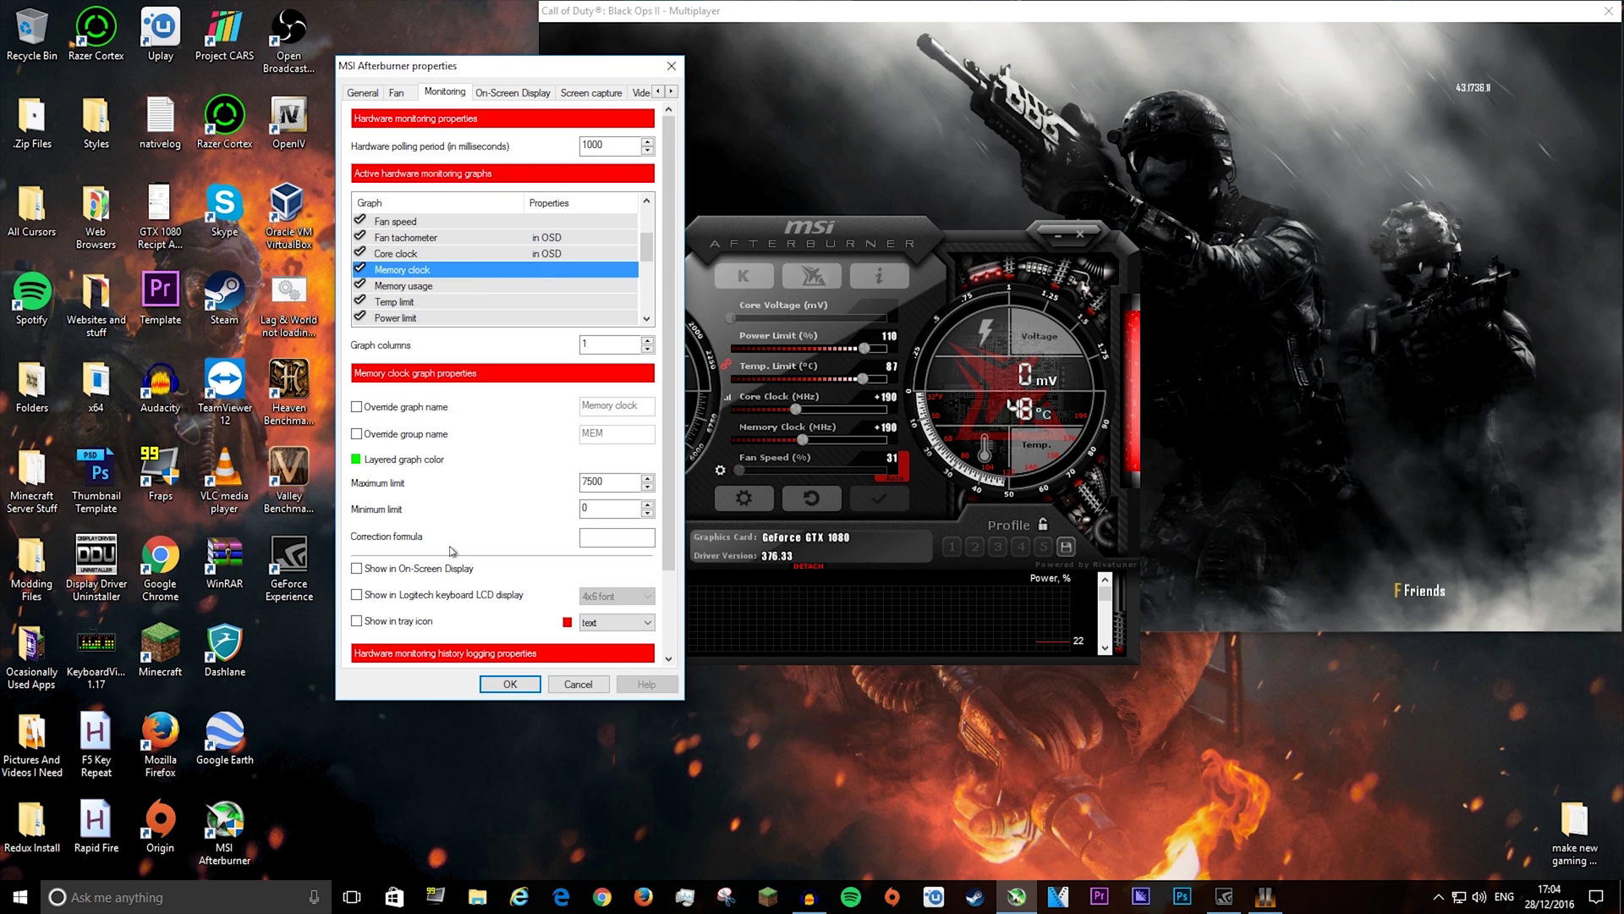
click(445, 570)
Show CPU1 temperature and CPU usage in the OSD, and enable the Framerate graph there too
scroll(415, 279, down, 3)
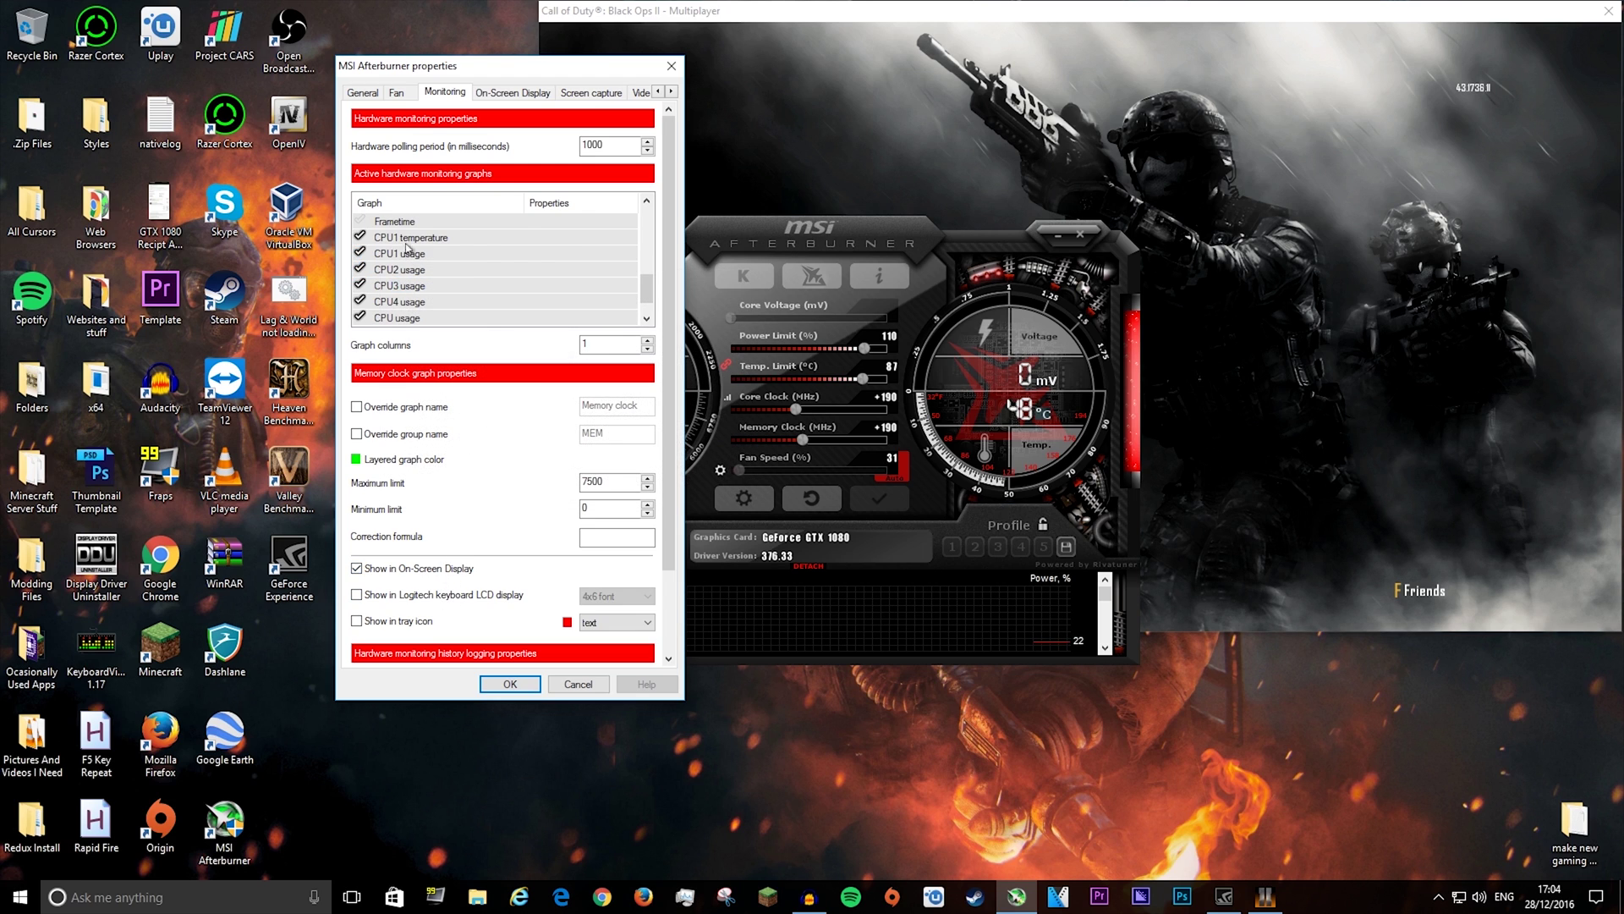
click(407, 240)
click(409, 568)
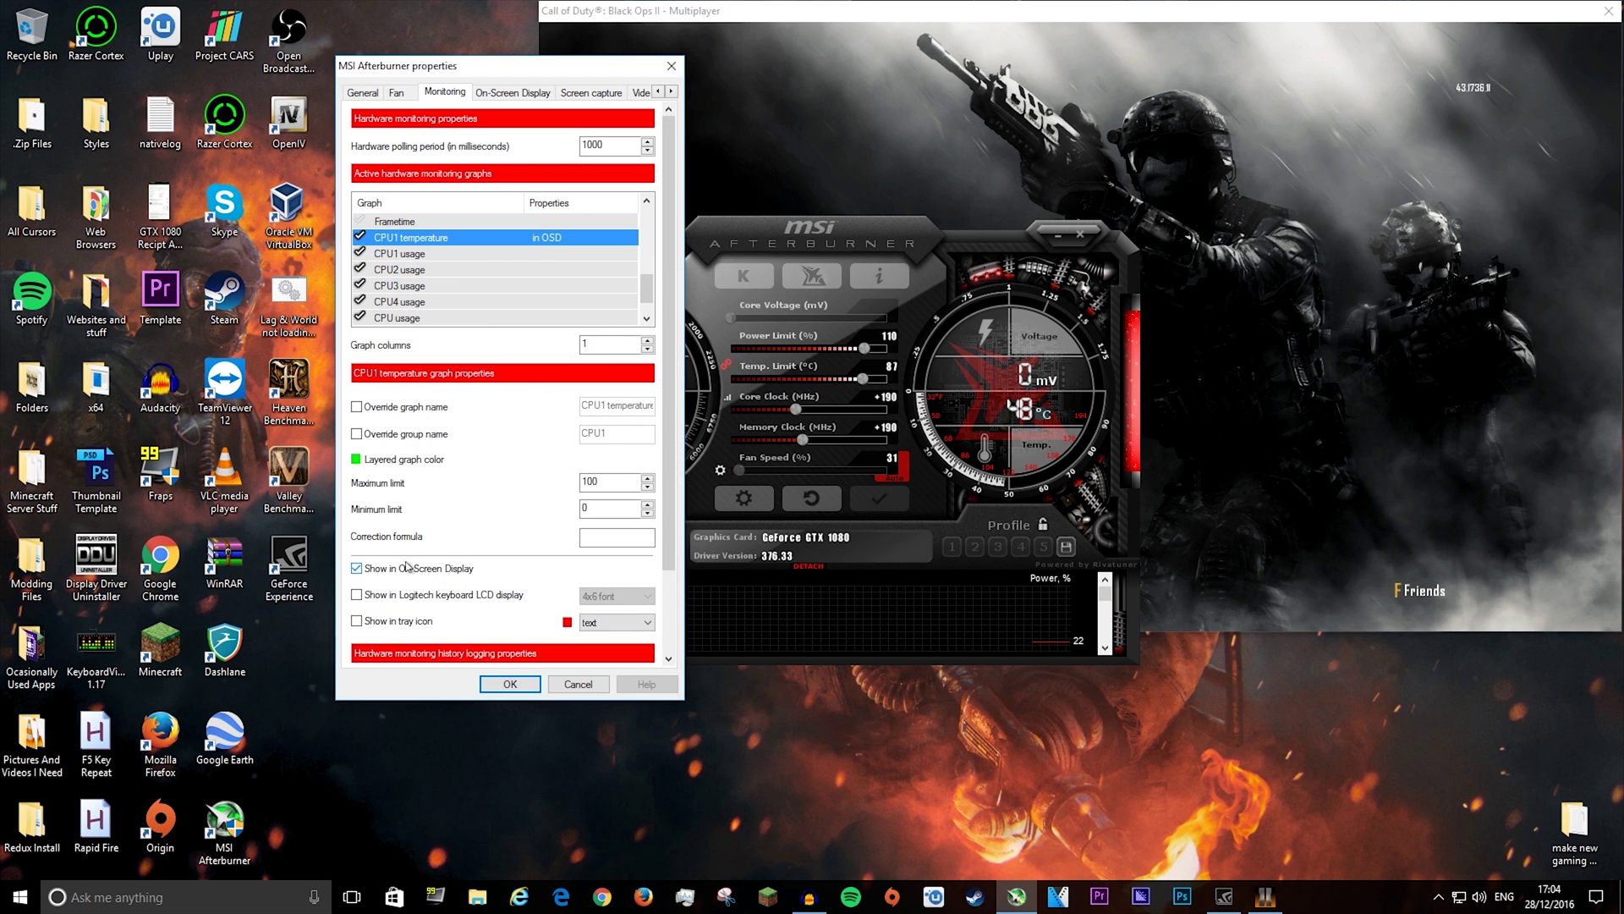
click(414, 319)
click(377, 571)
scroll(394, 287, up, 2)
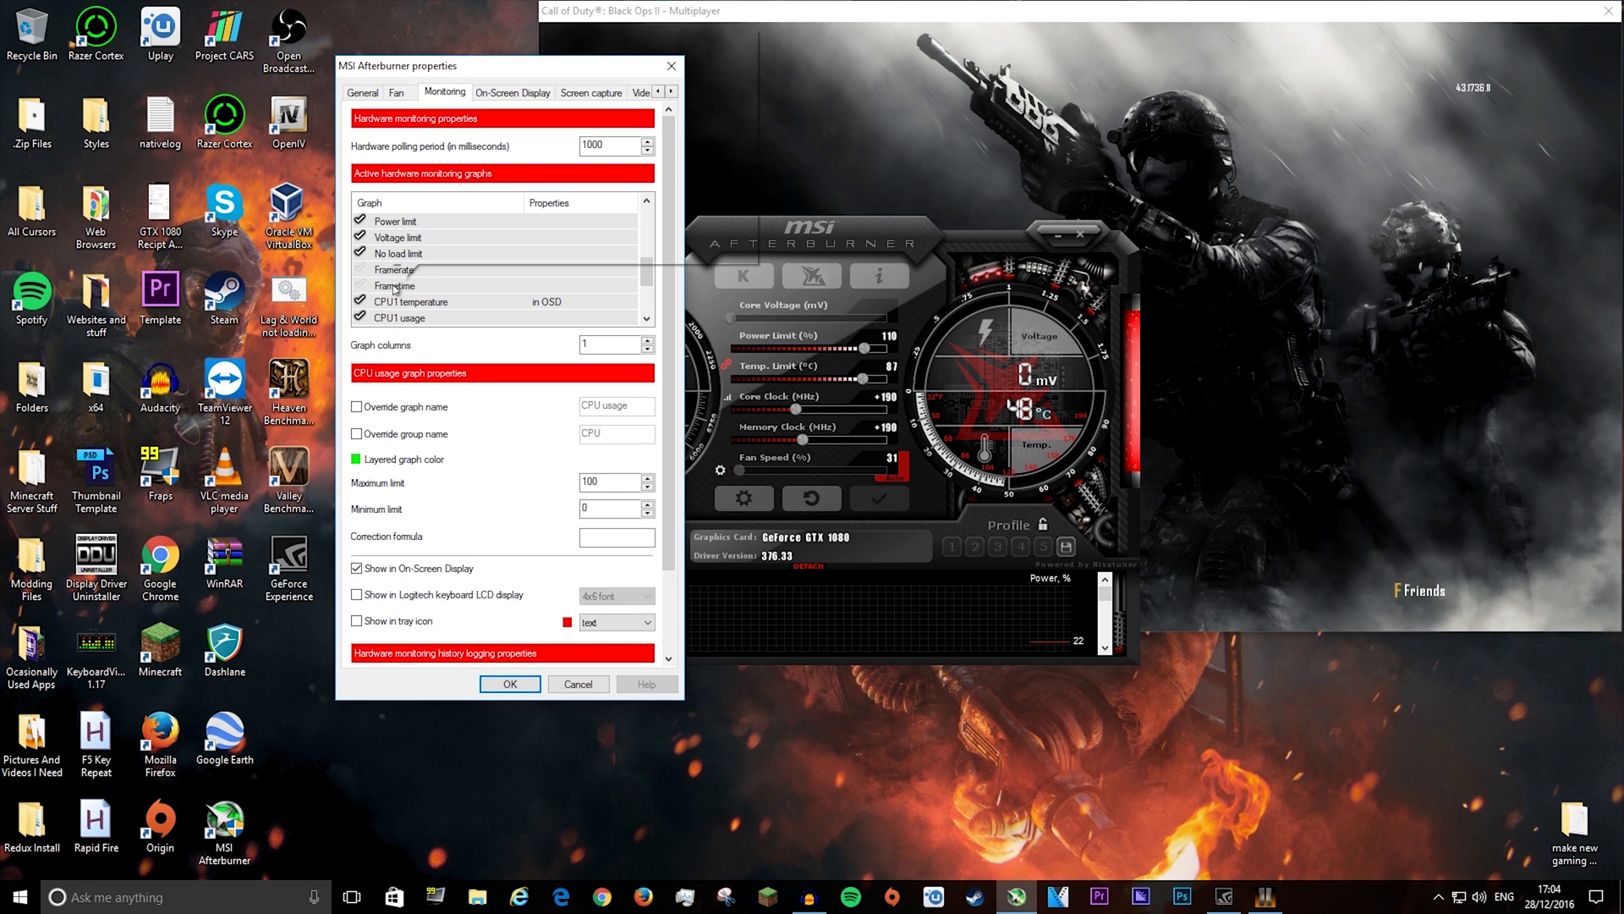
click(394, 270)
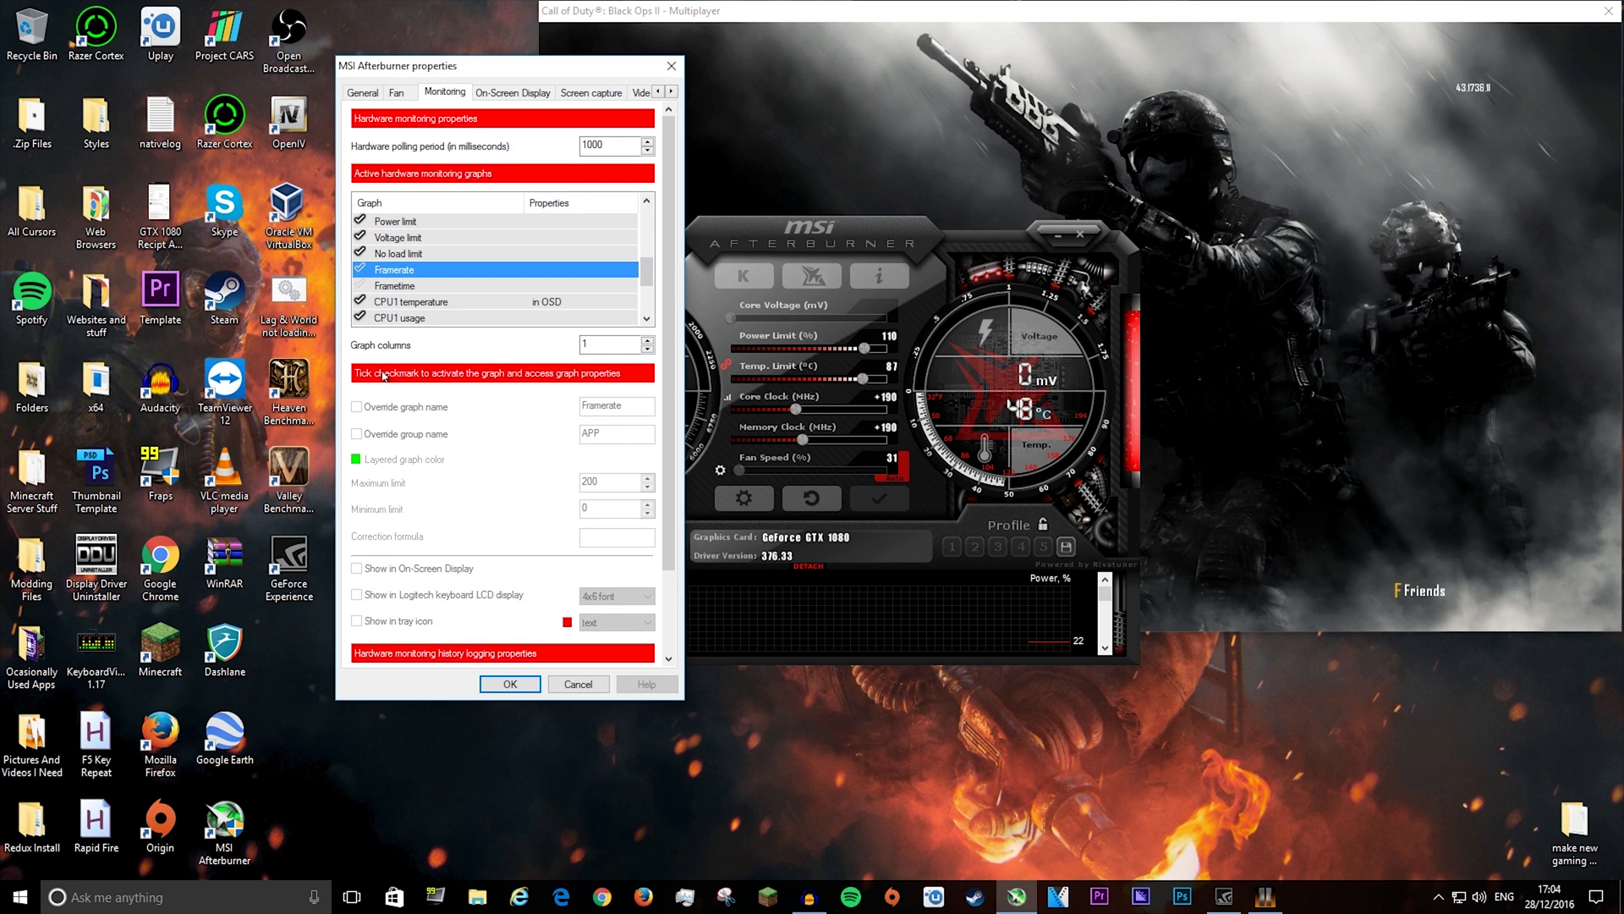
click(359, 268)
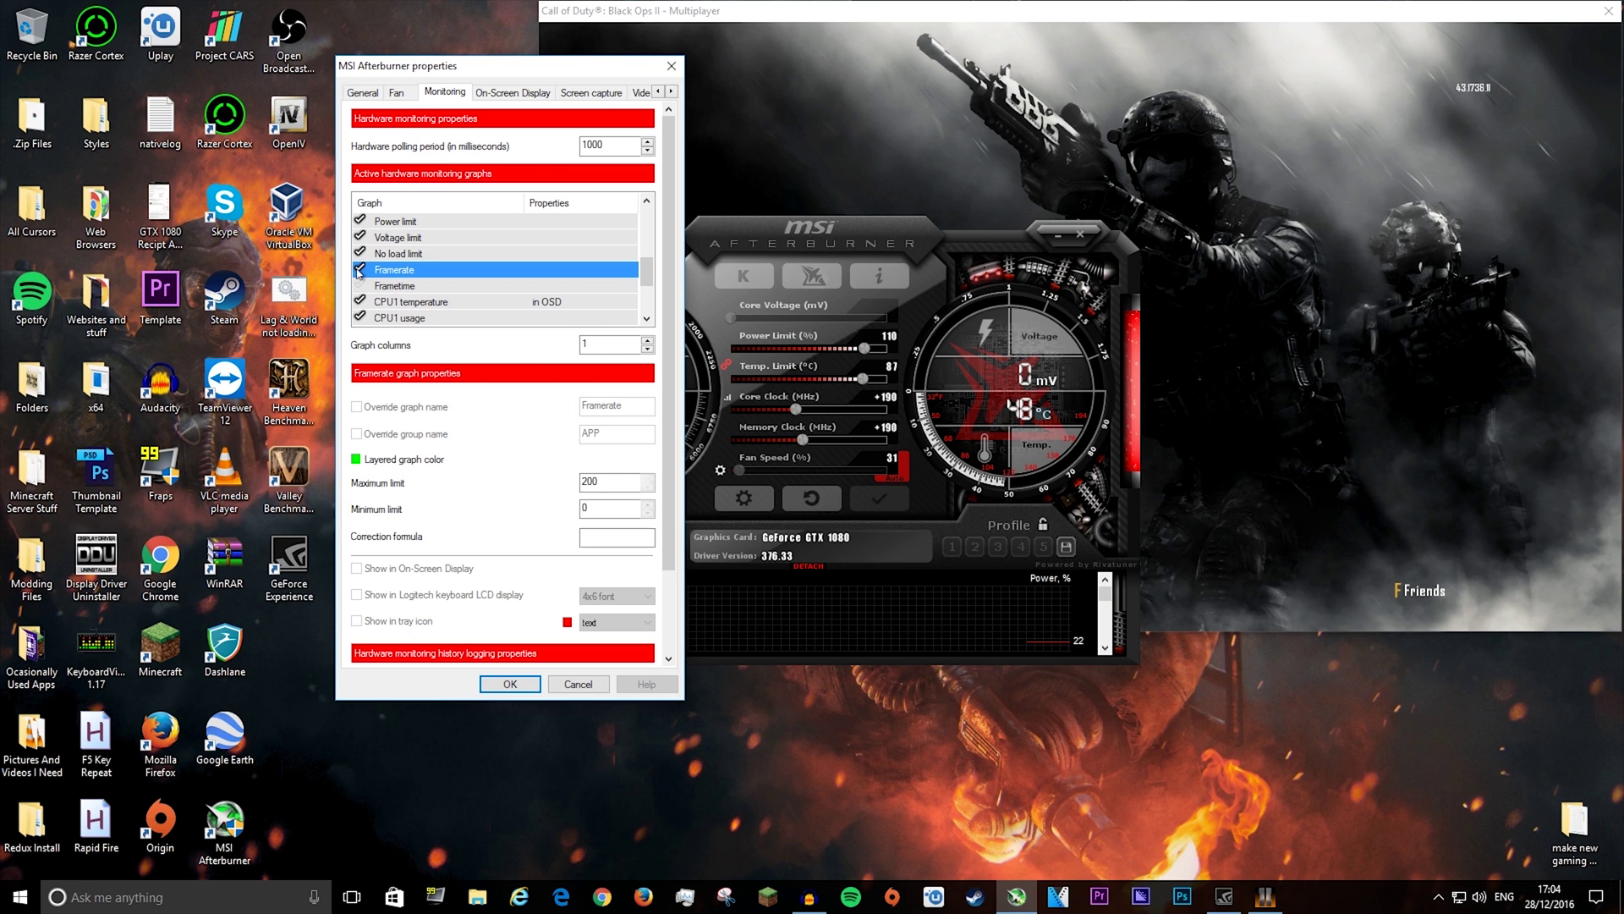
click(372, 286)
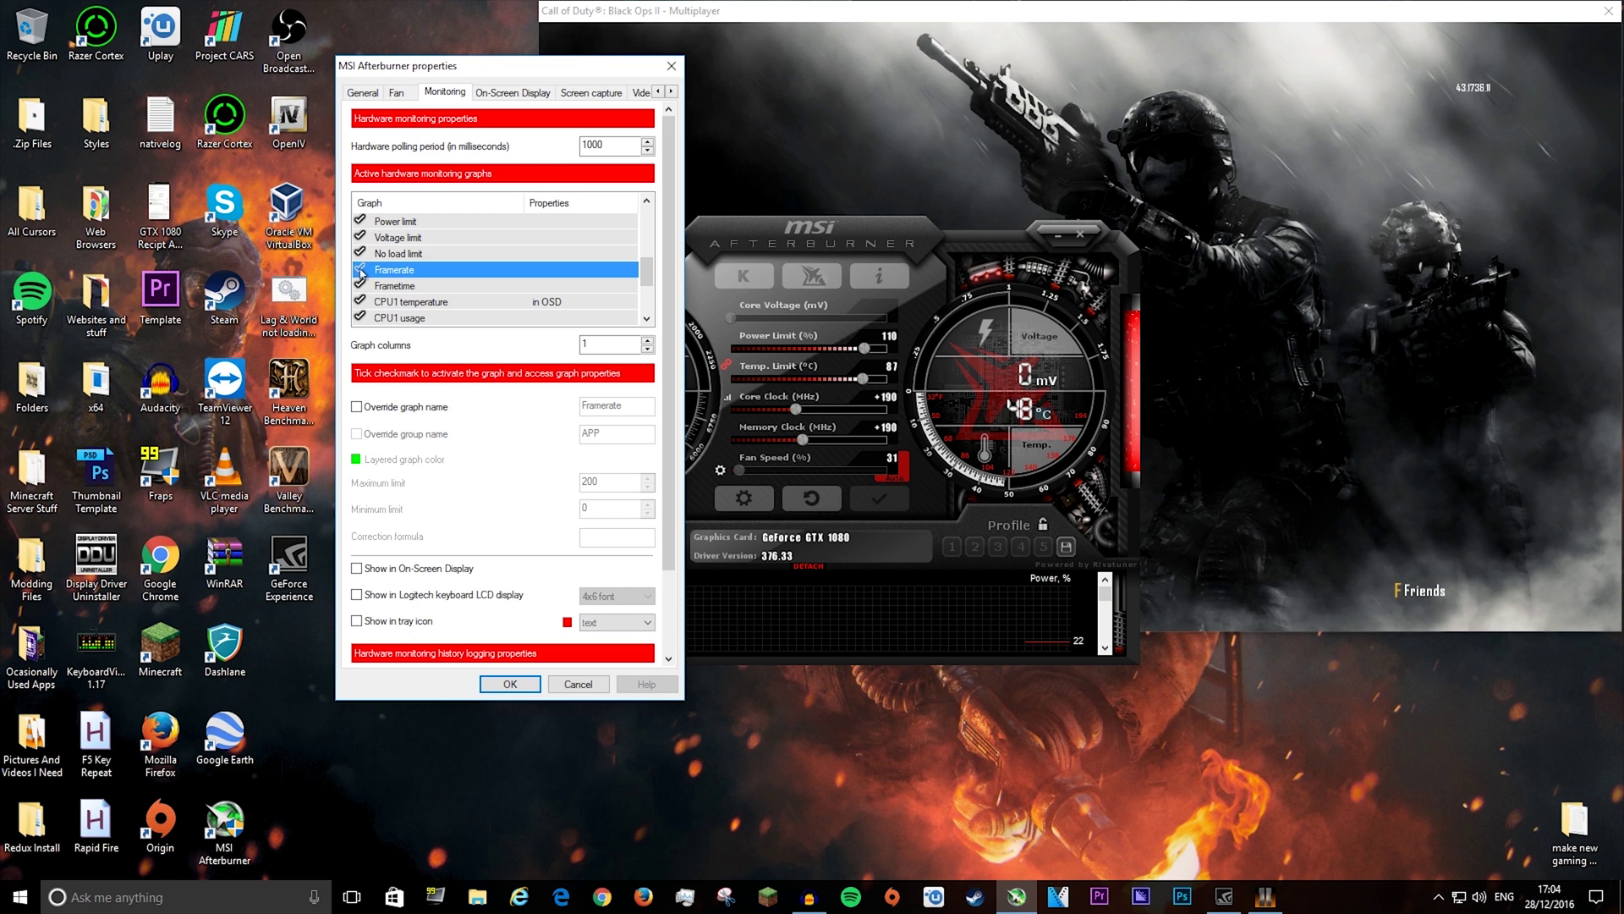
click(372, 270)
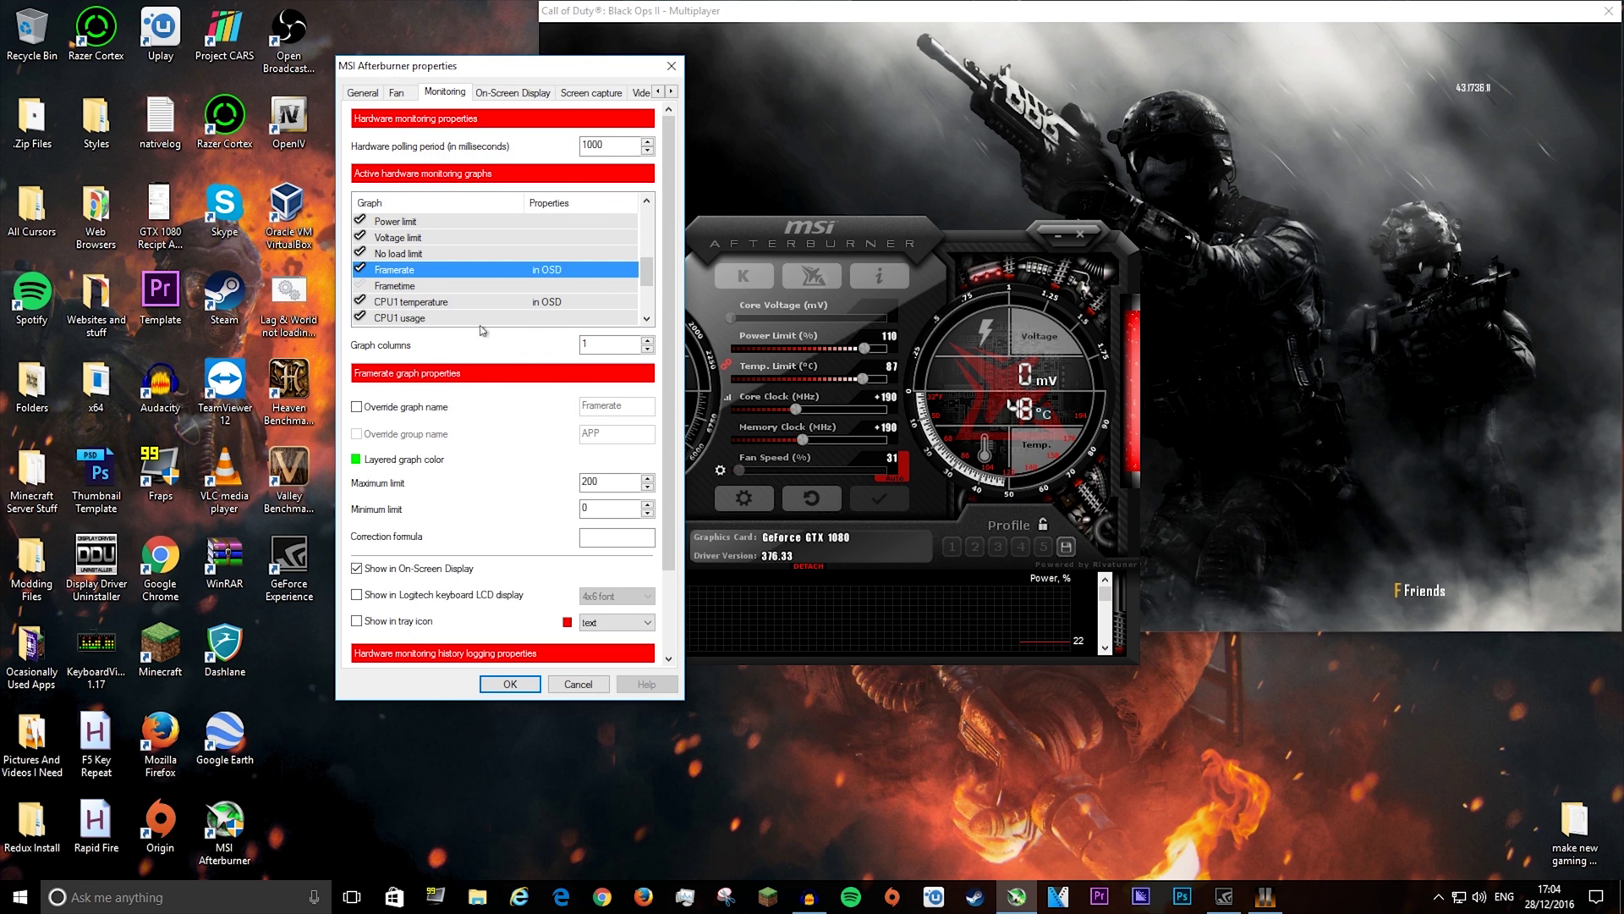
scroll(498, 287, down, 2)
click(356, 568)
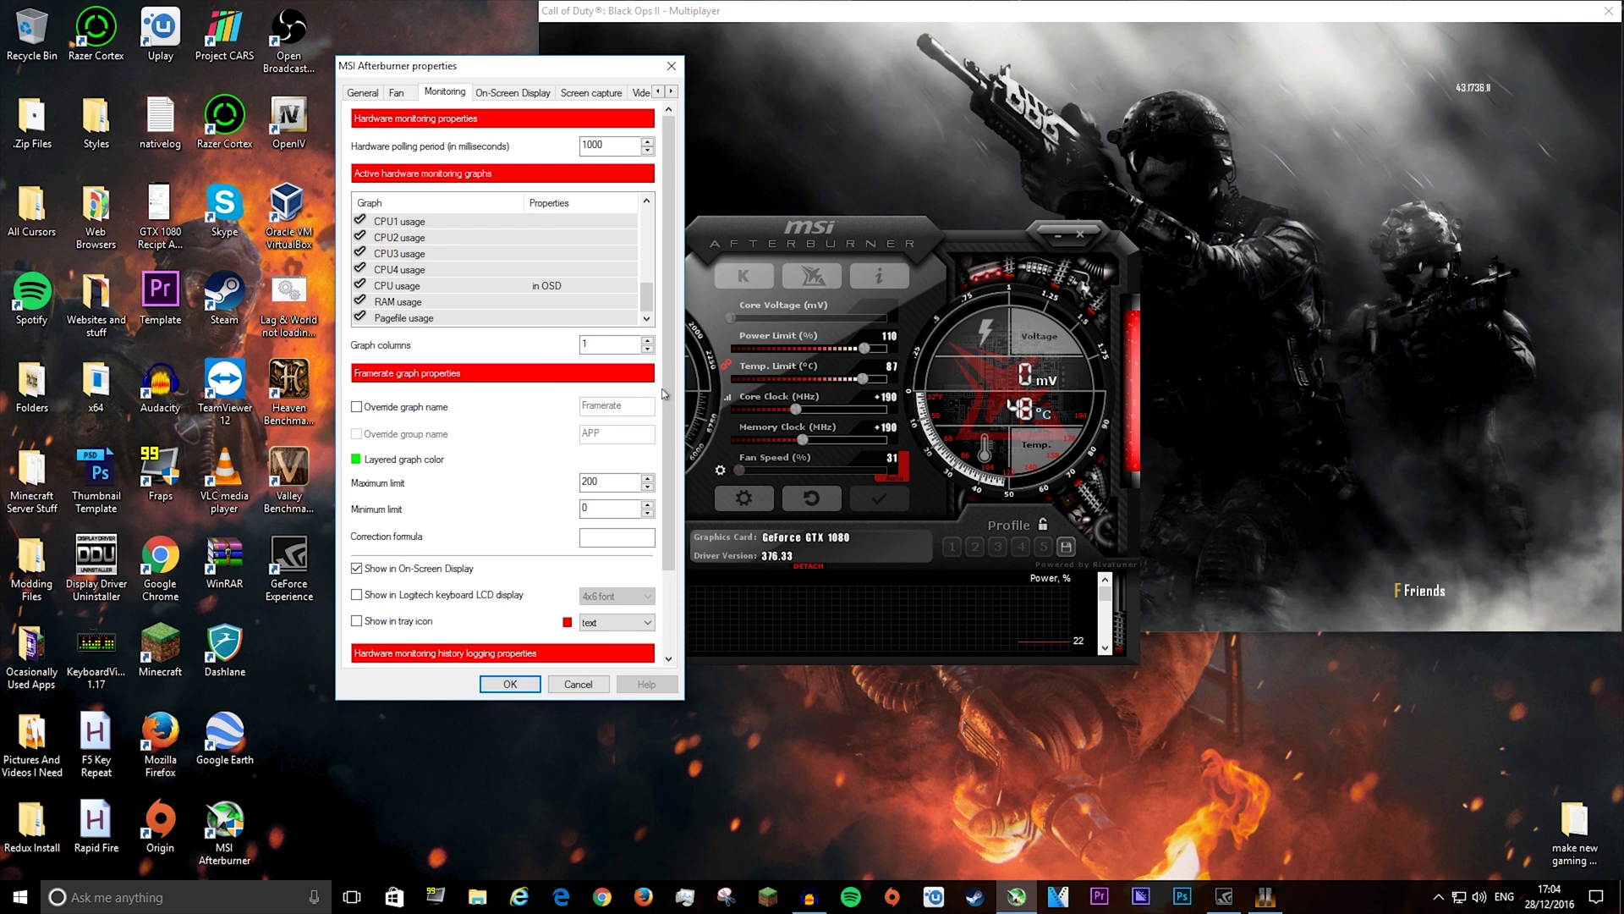
scroll(548, 463, down, 2)
scroll(548, 462, up, 2)
Assign NUM 1, NUM 2 and NUM 3 as the OSD toggle, show and hide hotkeys and save
click(517, 93)
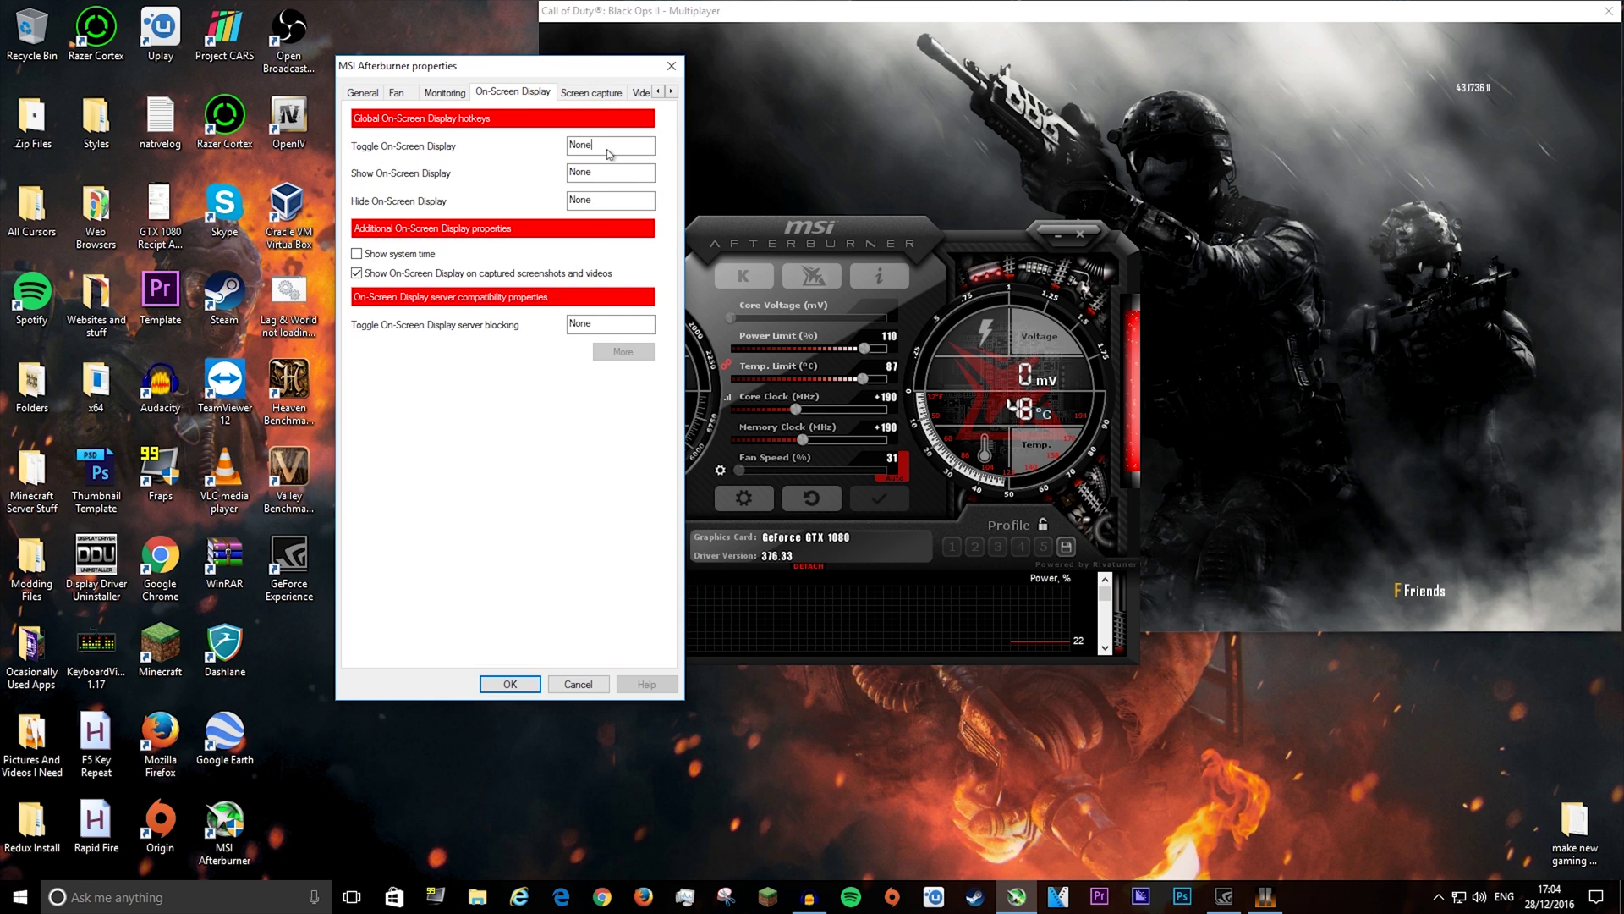
click(606, 174)
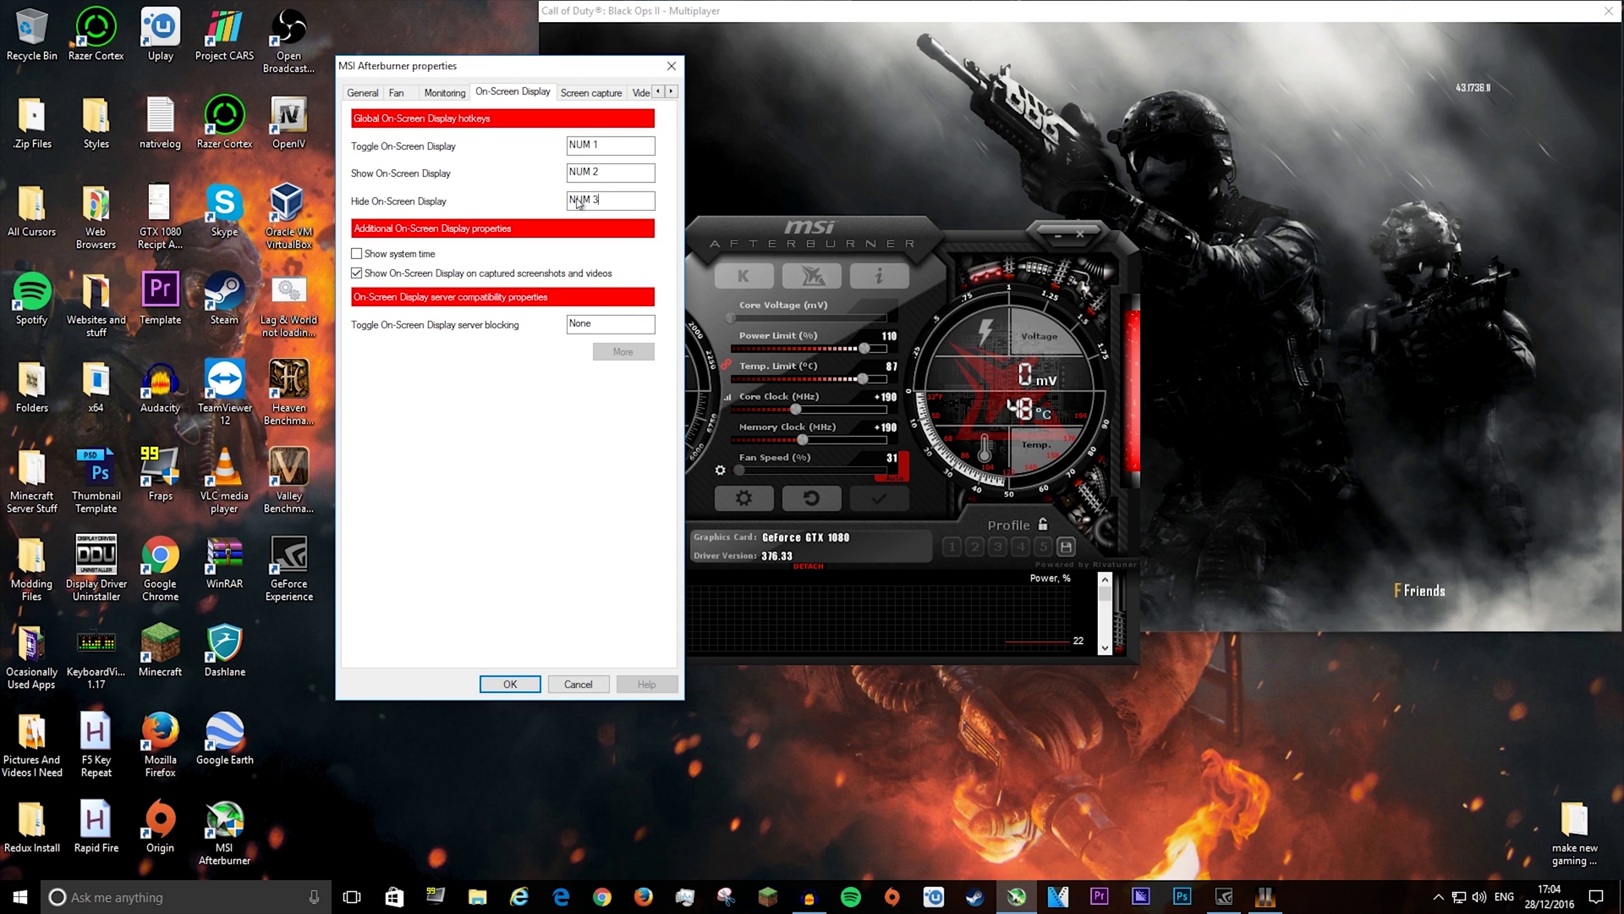
click(508, 681)
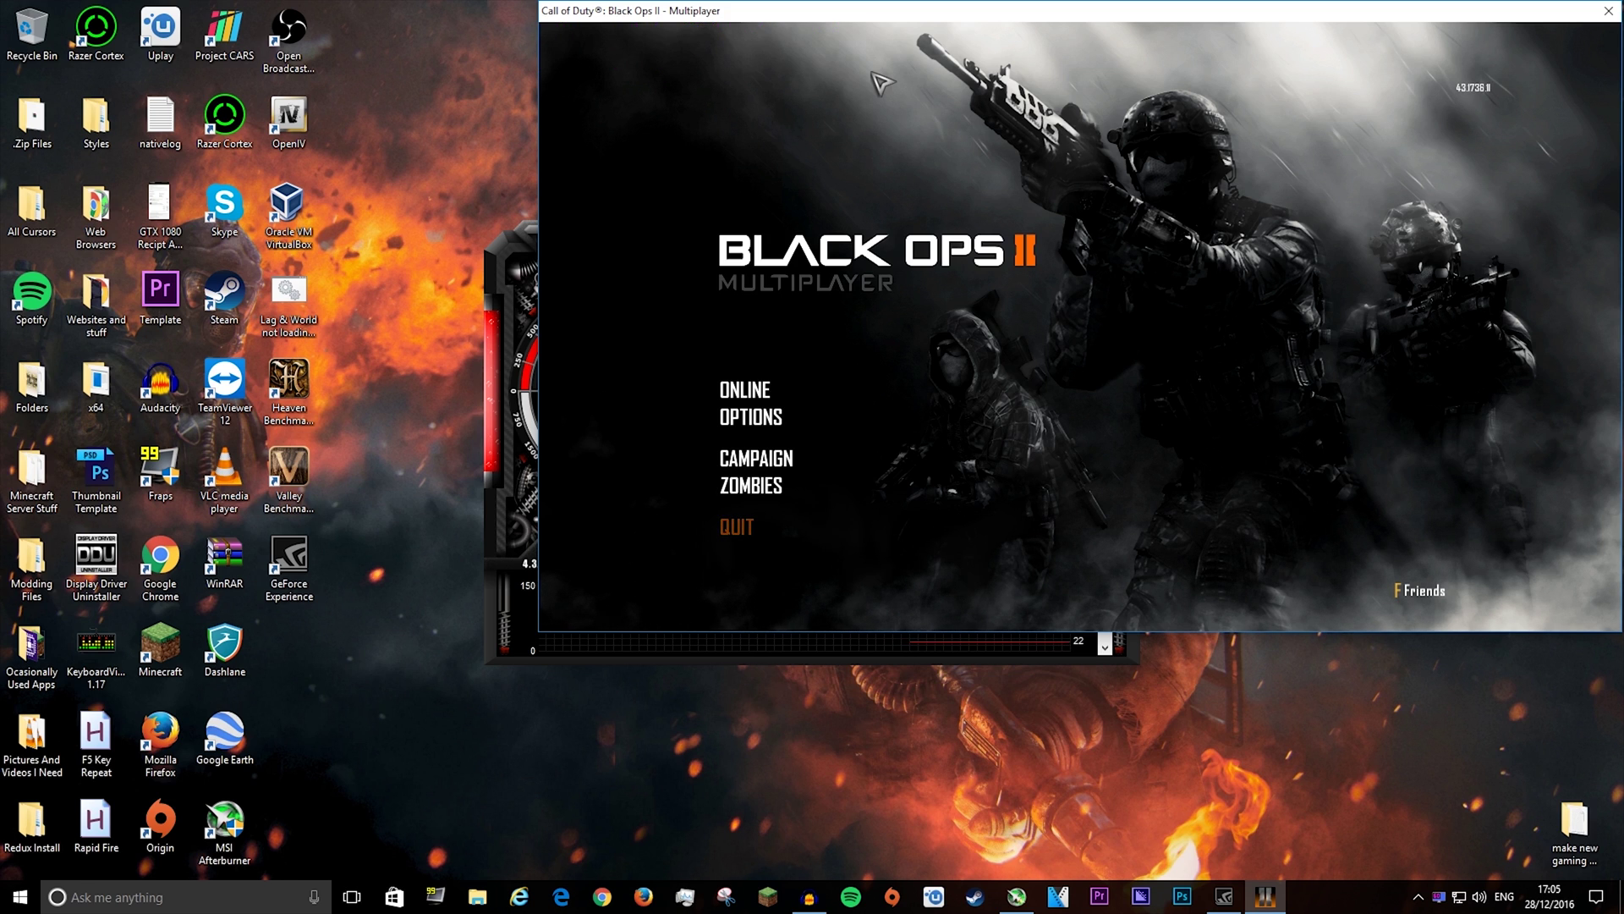
Close the Black Ops II game window with Alt+F4
key(alt+F4)
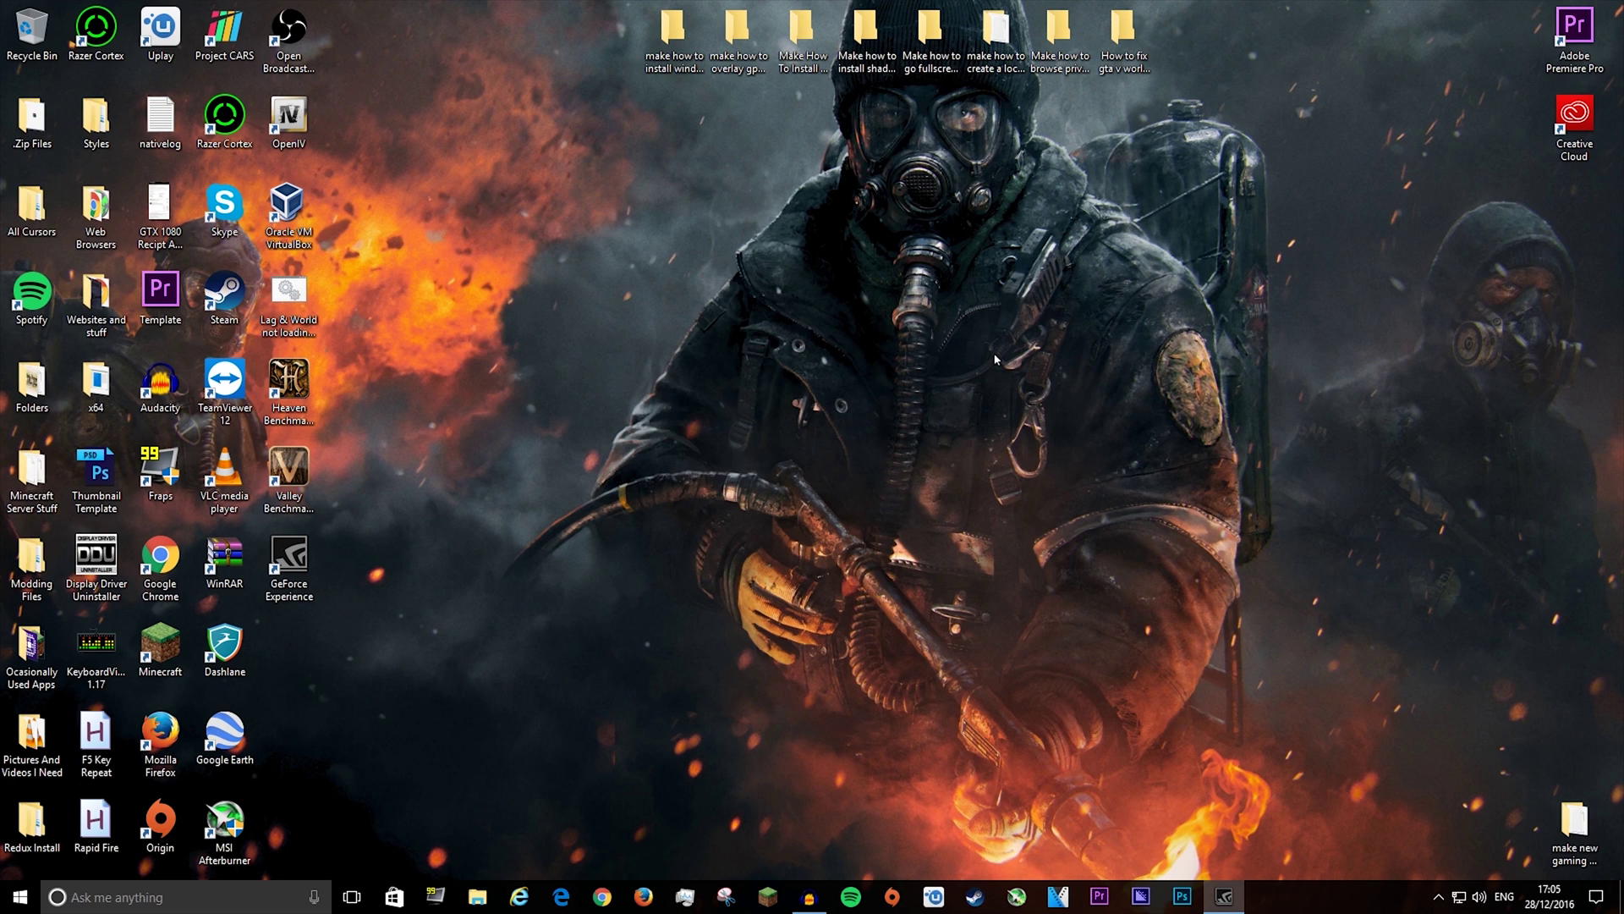